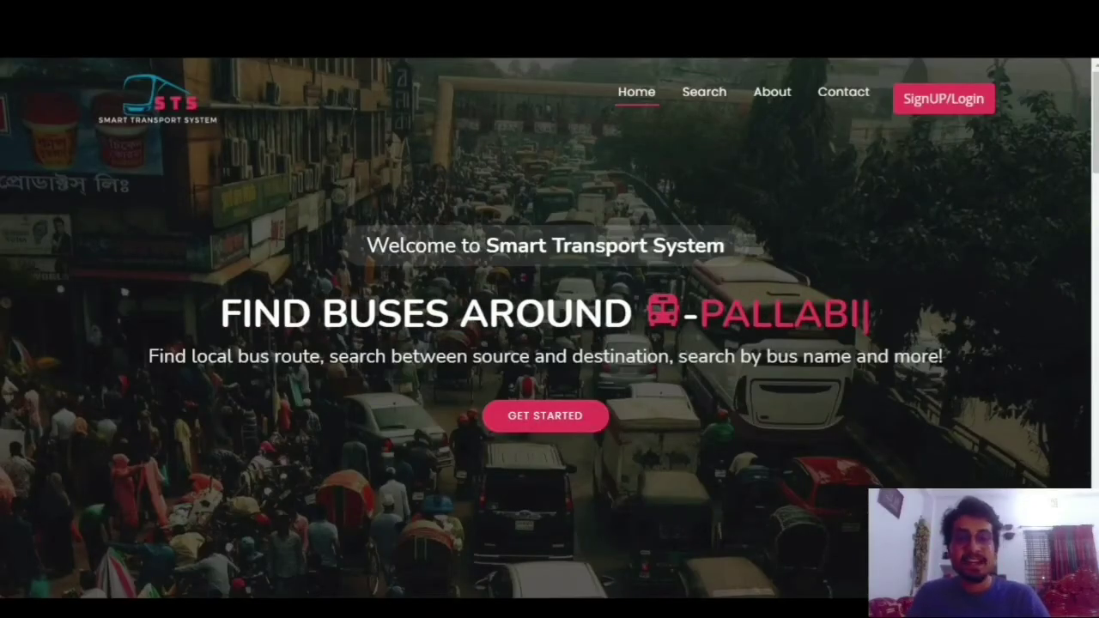
# Open the Find Directions search and choose Abdullahpur as the starting point
pyautogui.click(524, 416)
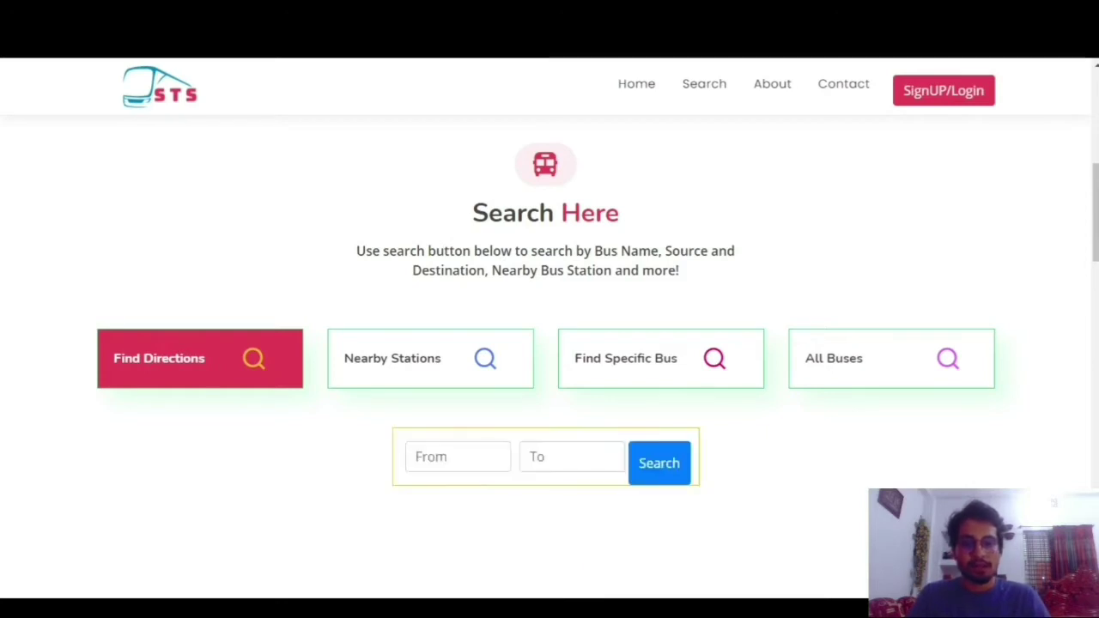
pyautogui.scroll(-1, 549, 343)
pyautogui.click(457, 384)
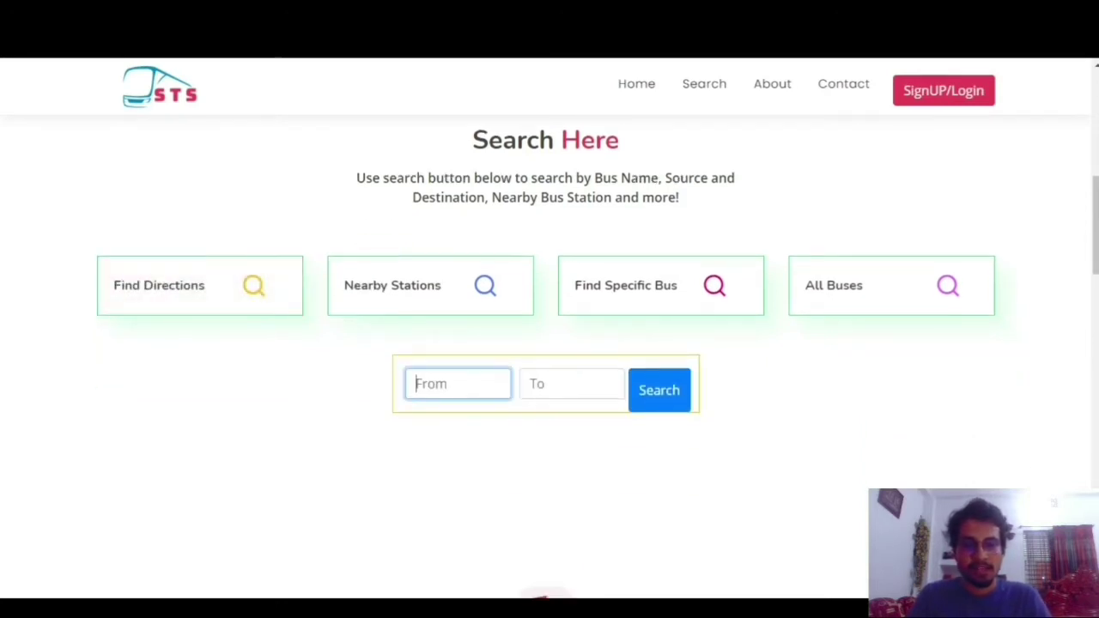
pyautogui.write('ab')
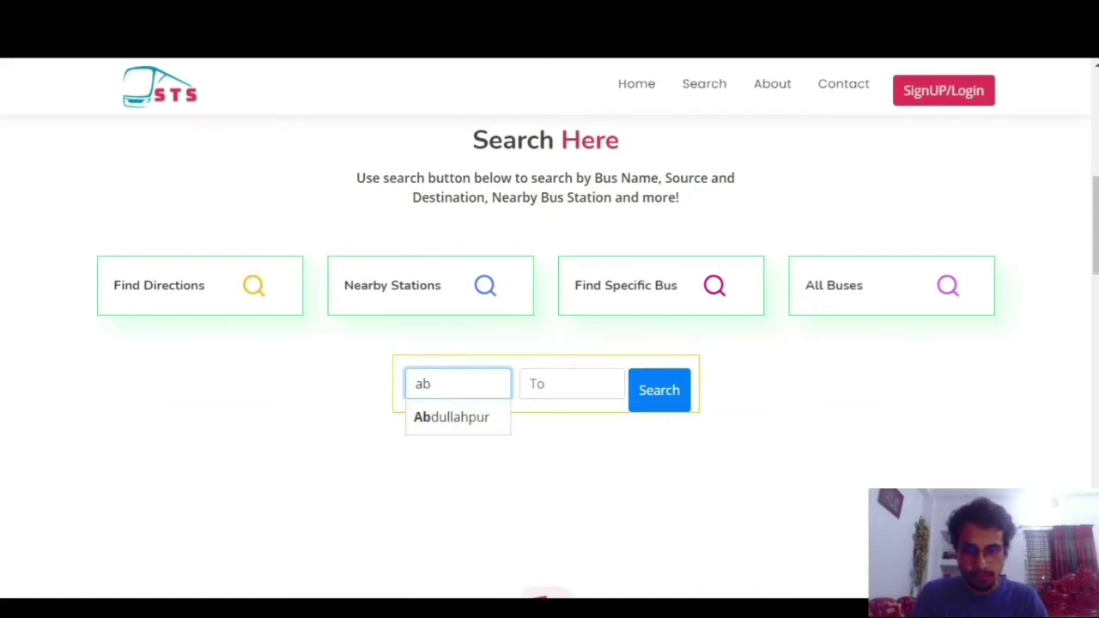
pyautogui.press('BackSpace')
pyautogui.scroll(-1, 456, 503)
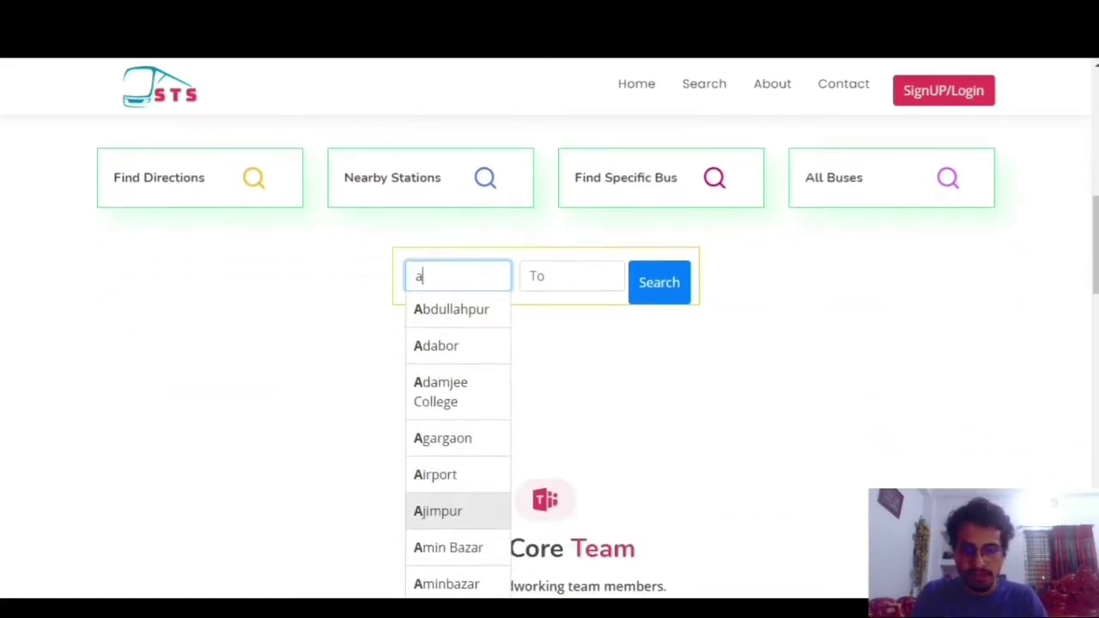
pyautogui.scroll(1, 455, 503)
pyautogui.click(455, 406)
# Set the destination to Farmgate and search for buses on that route
pyautogui.click(571, 371)
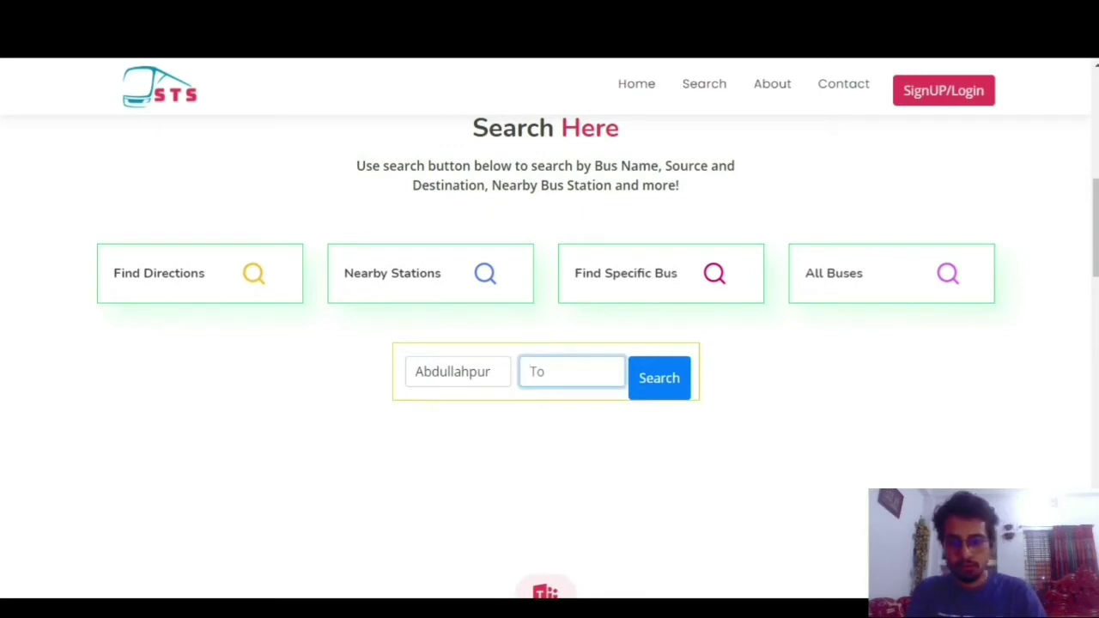
pyautogui.write('fa')
pyautogui.press('Down')
pyautogui.press('Down')
pyautogui.press('Down')
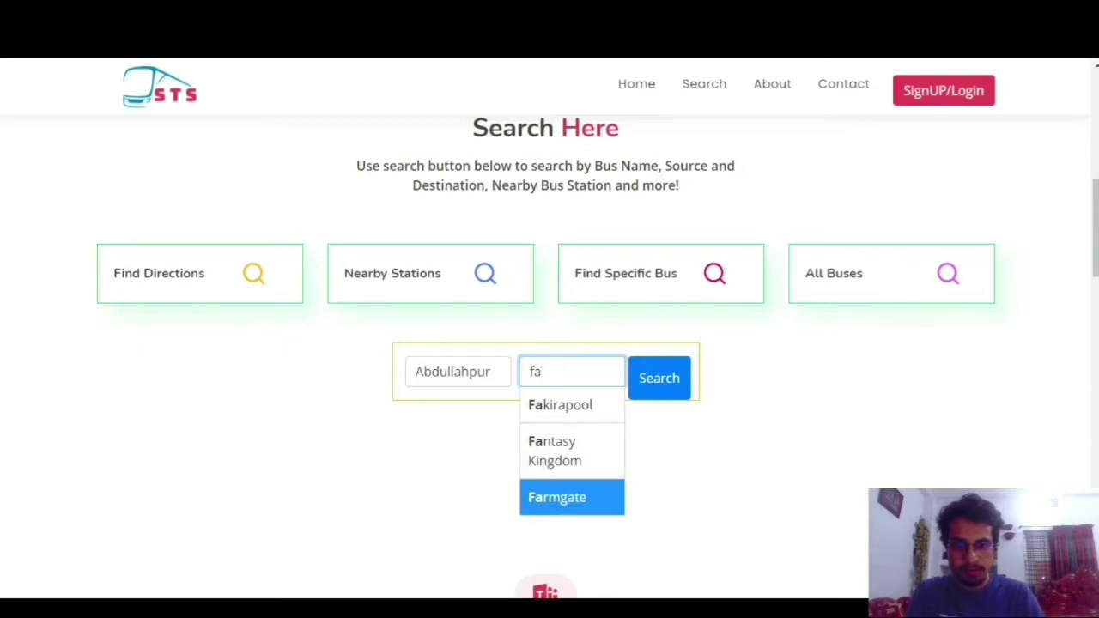
pyautogui.press('Return')
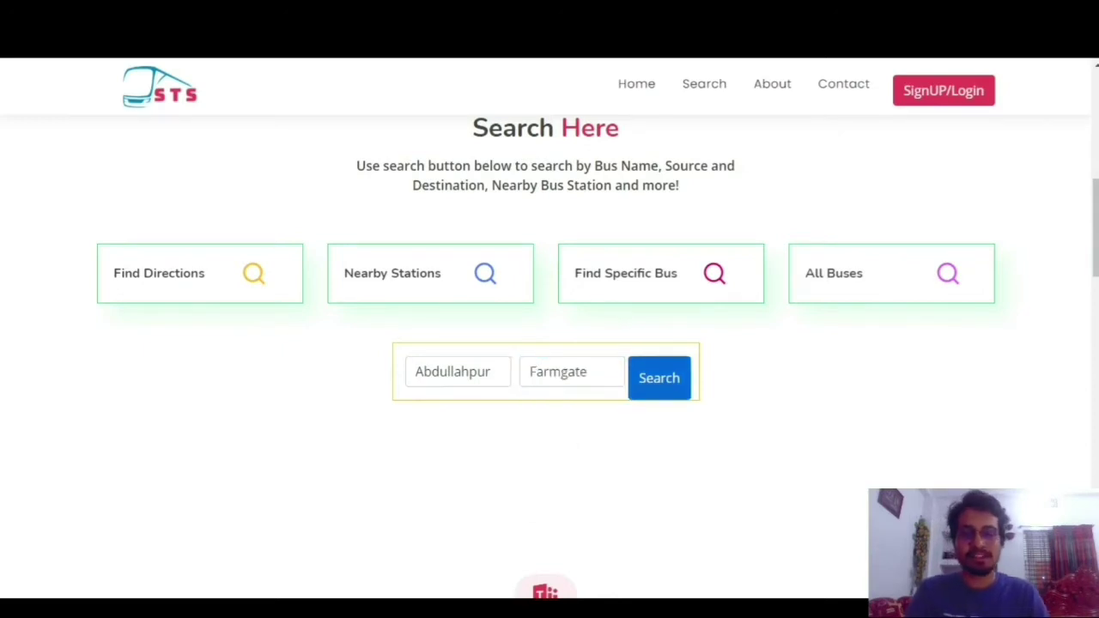
pyautogui.press('Return')
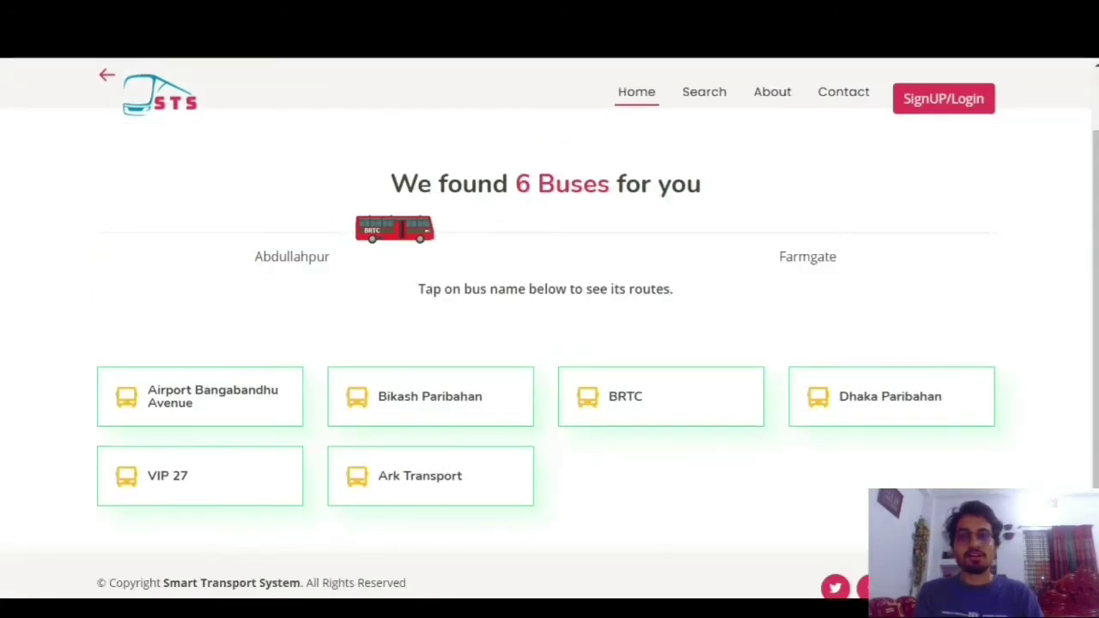
# Examine the results heading, the start and destination names, and the instruction for viewing bus routes
pyautogui.moveTo(610, 185); pyautogui.dragTo(517, 187)
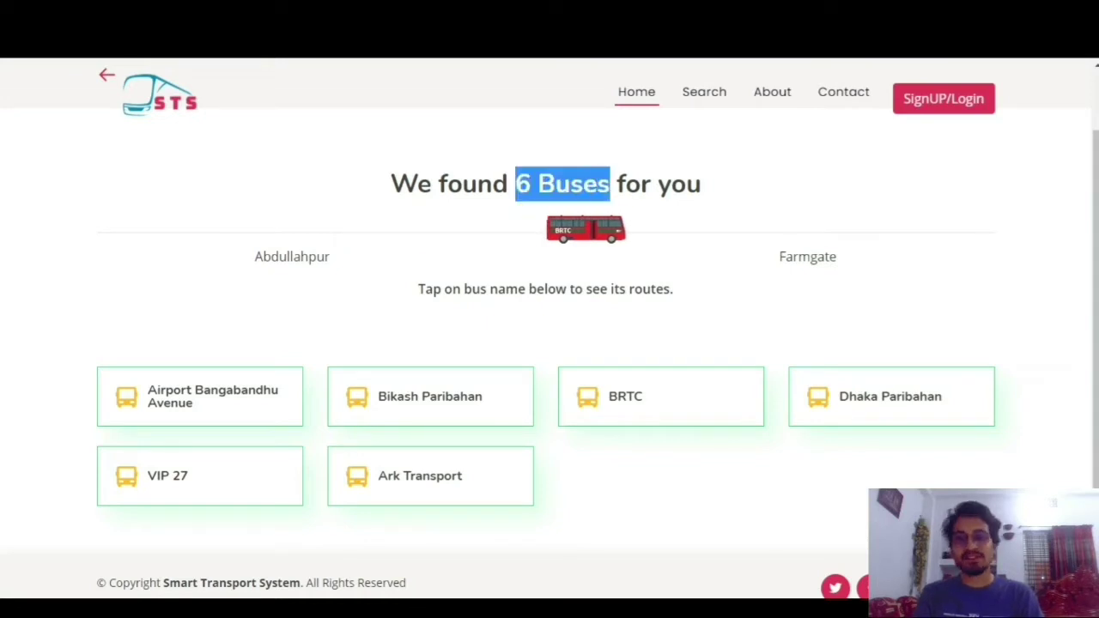
pyautogui.moveTo(255, 257); pyautogui.dragTo(316, 257)
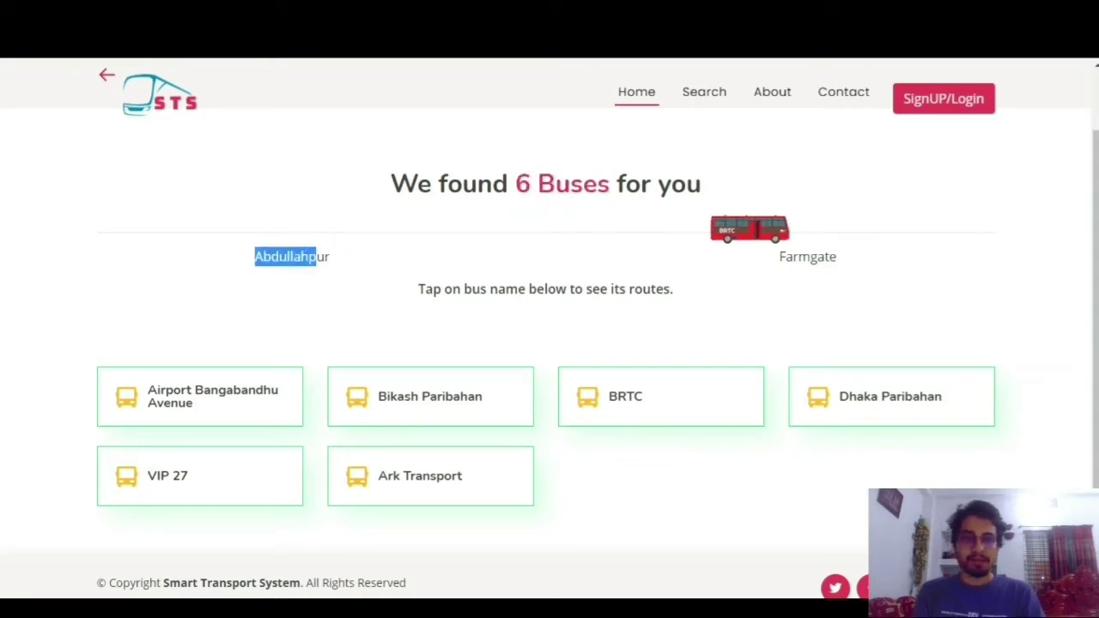
pyautogui.moveTo(779, 257); pyautogui.dragTo(836, 257)
pyautogui.click(730, 318)
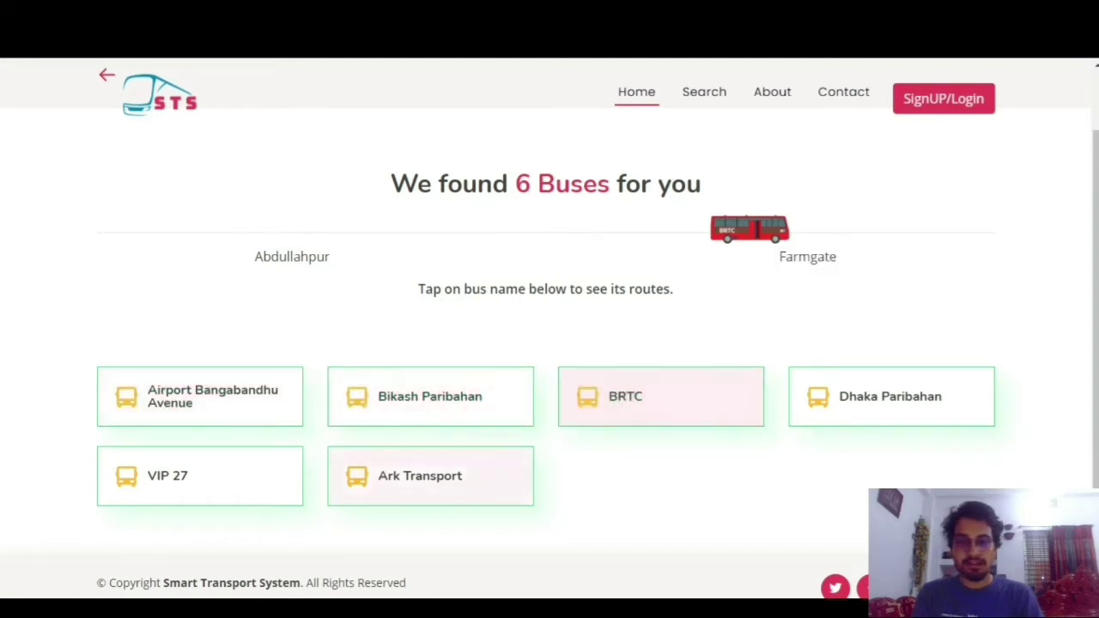
pyautogui.moveTo(418, 290); pyautogui.dragTo(547, 289)
pyautogui.moveTo(676, 290); pyautogui.dragTo(433, 290)
pyautogui.click(433, 292)
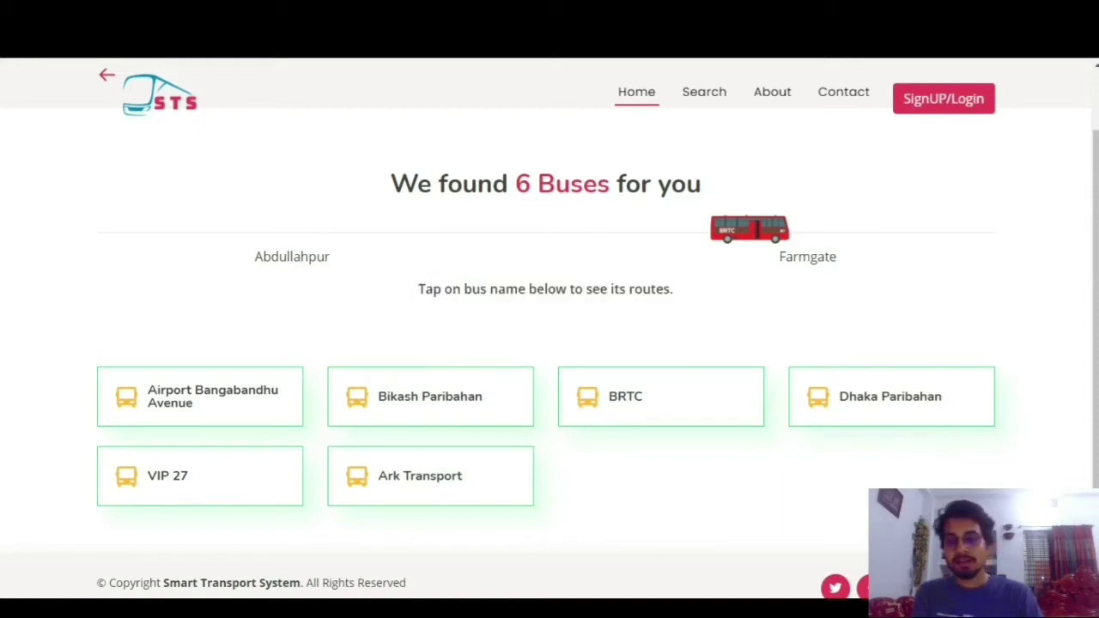
# View the Airport Bangabandhu Avenue bus route, check its first and last stops and total distance, and close it
pyautogui.click(200, 397)
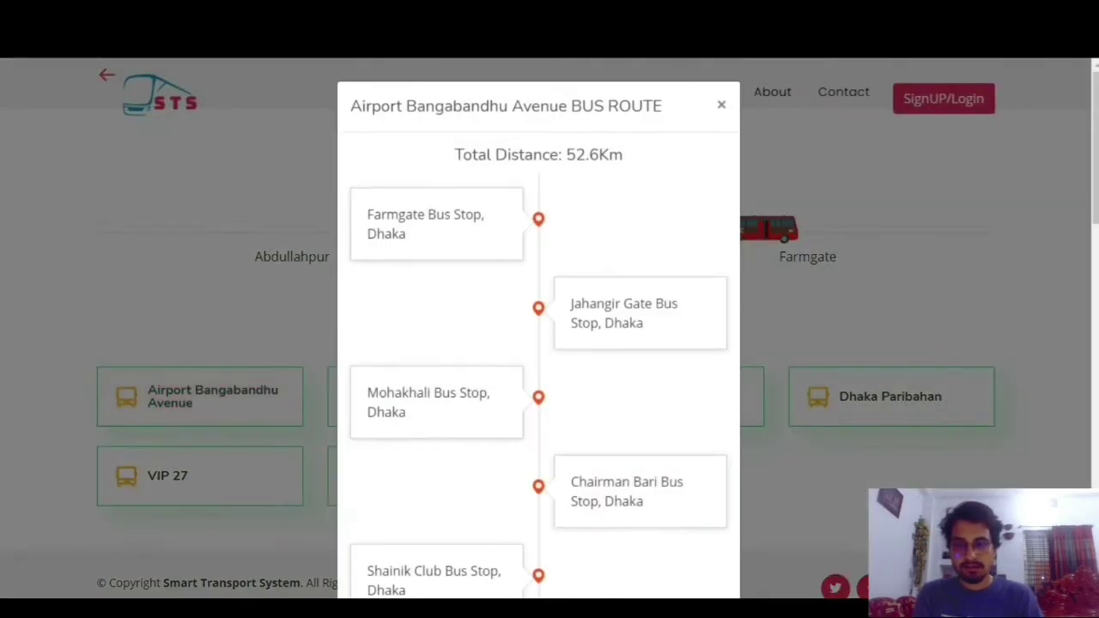
pyautogui.scroll(-2, 538, 344)
pyautogui.scroll(2, 538, 344)
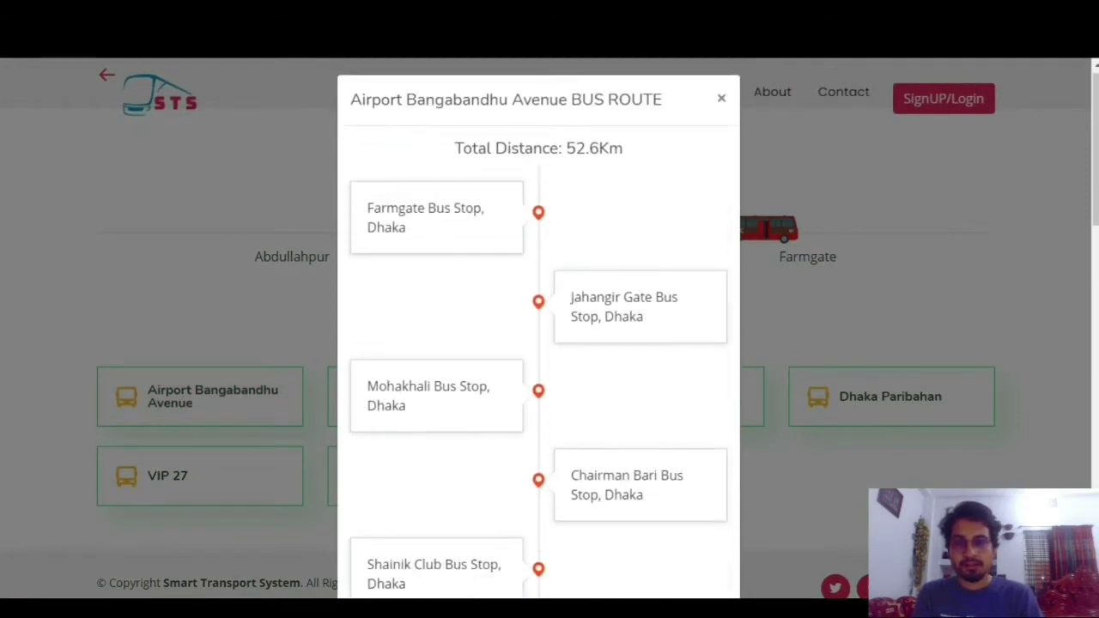
pyautogui.moveTo(367, 208); pyautogui.dragTo(408, 228)
pyautogui.scroll(-15, 538, 343)
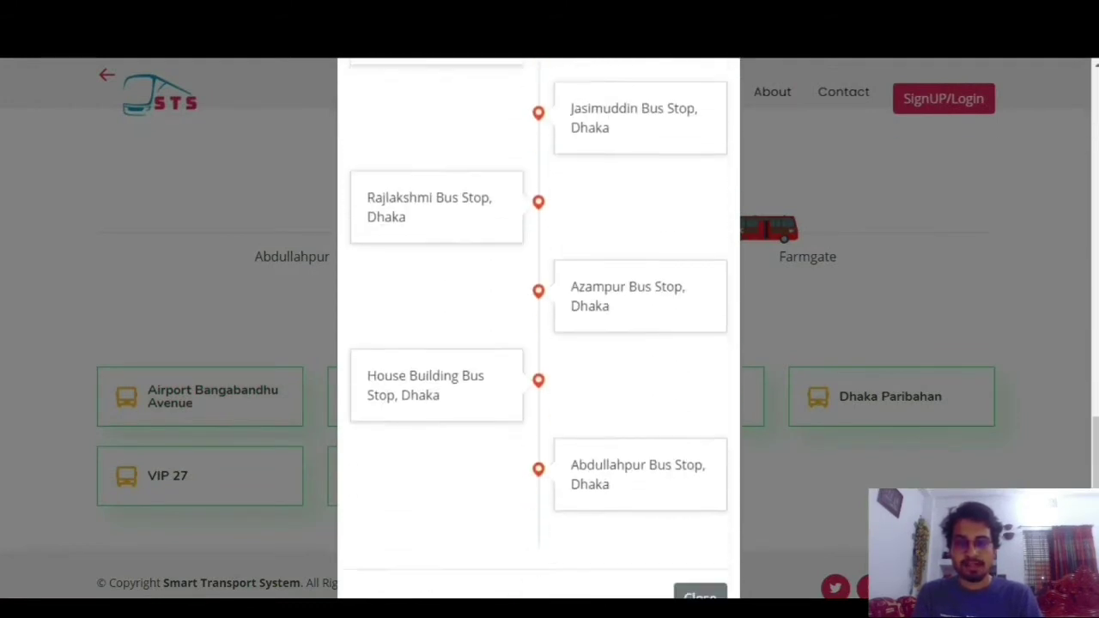
pyautogui.tripleClick(637, 414)
pyautogui.scroll(15, 637, 414)
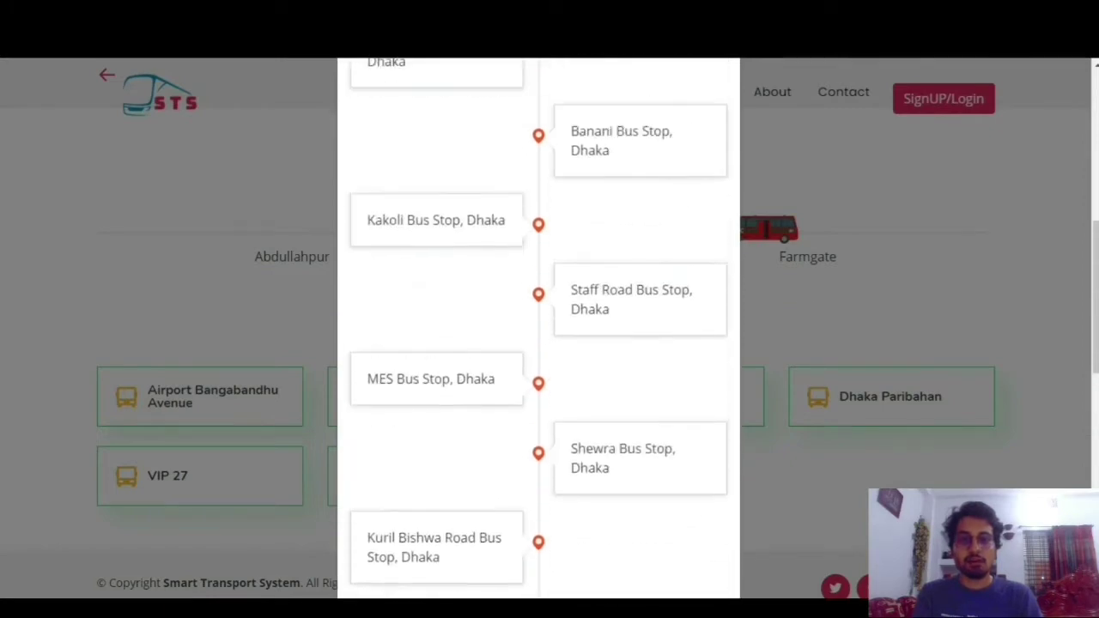
pyautogui.moveTo(455, 155); pyautogui.dragTo(623, 154)
pyautogui.press('Escape')
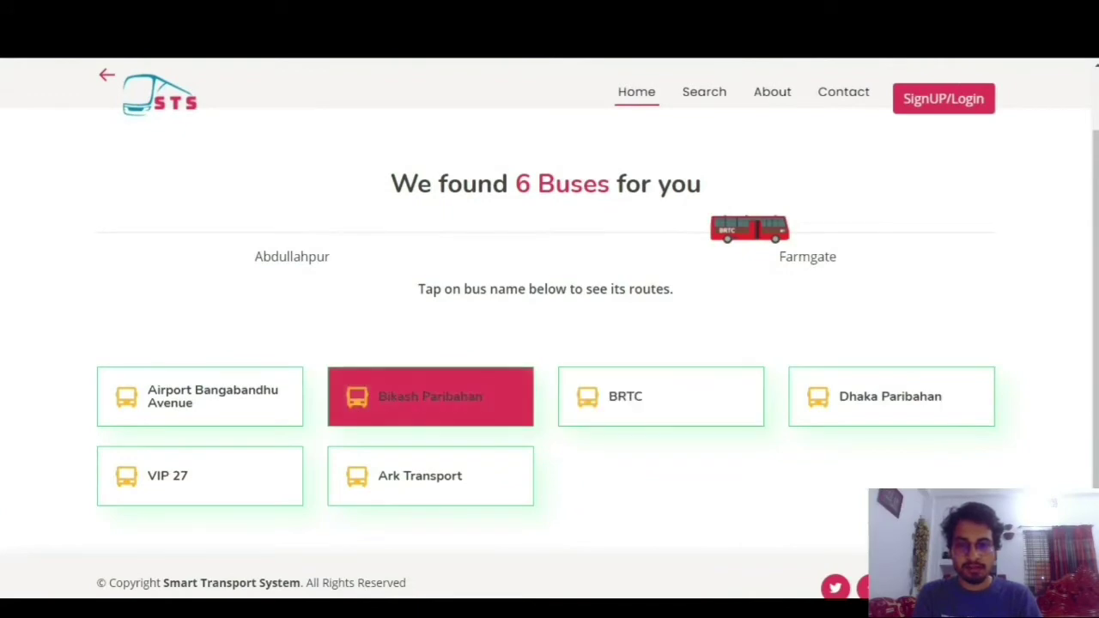
# View the stops on the Bikash Paribahan bus route and close it
pyautogui.click(430, 396)
pyautogui.scroll(-7, 538, 344)
pyautogui.scroll(7, 538, 343)
pyautogui.press('Escape')
pyautogui.scroll(1, 538, 343)
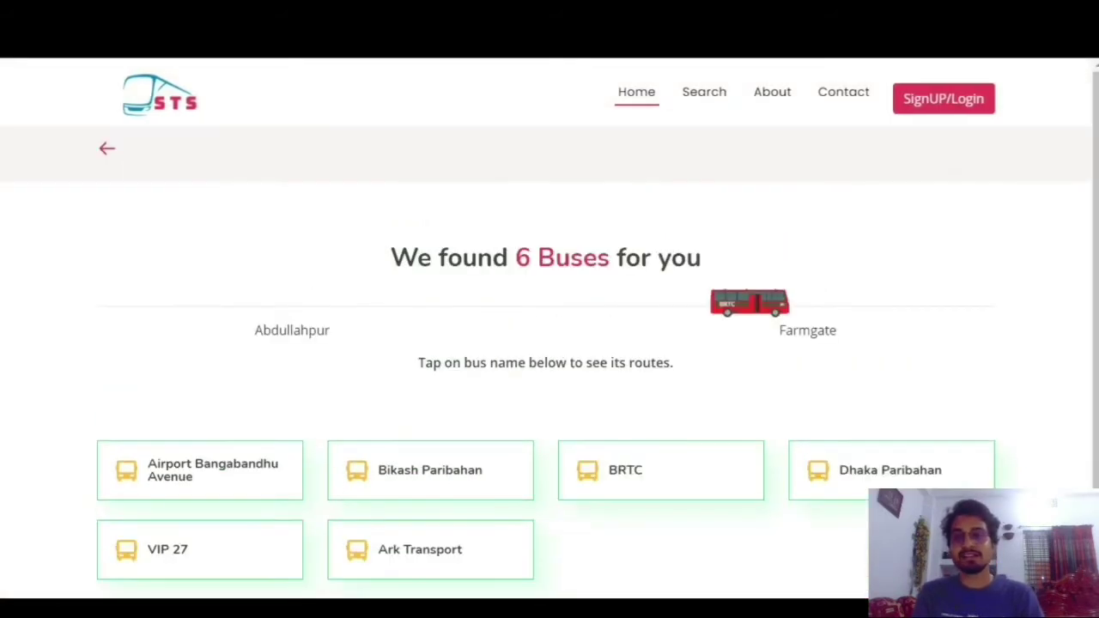
# Return to the search page and use Nearby Stations to find bus stations around Farmget Foot Over Bridge
pyautogui.hotkey('alt', 'Left')
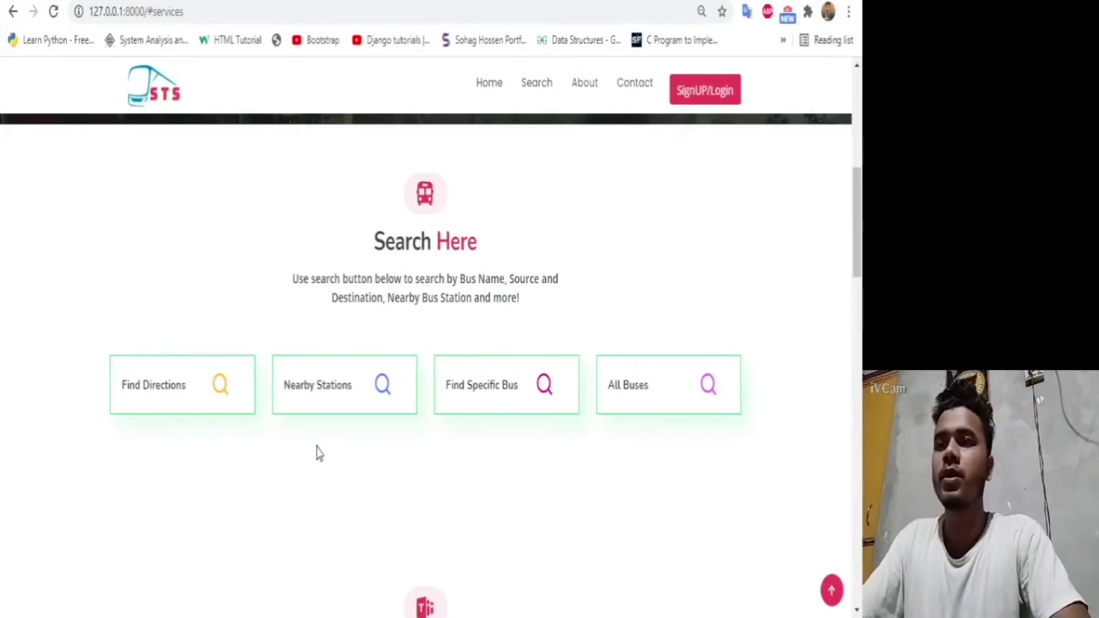
pyautogui.click(350, 395)
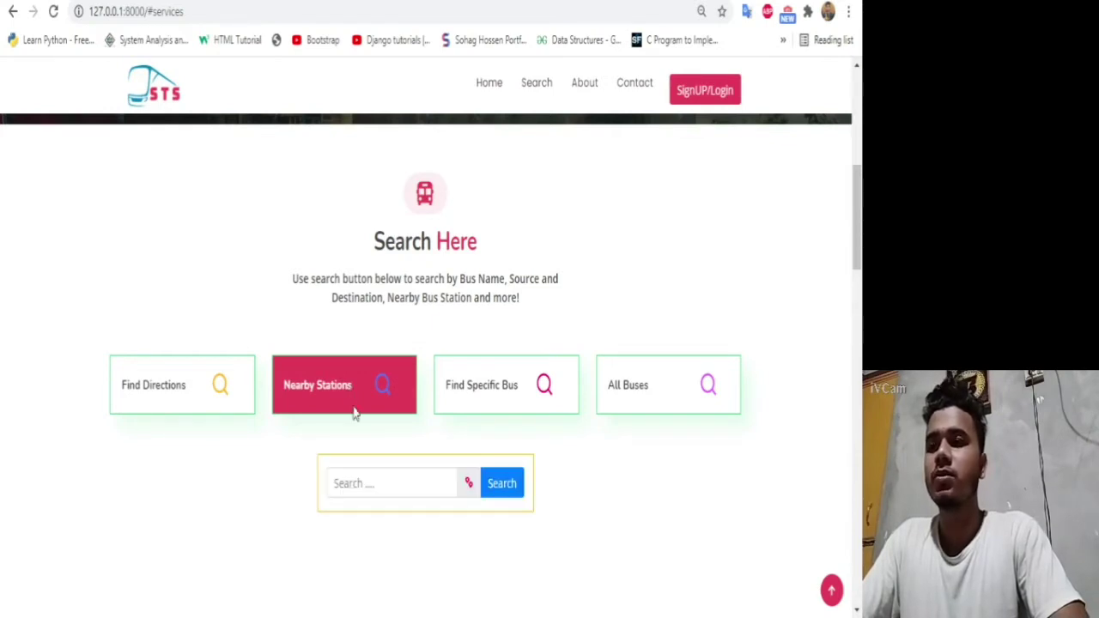
pyautogui.click(378, 484)
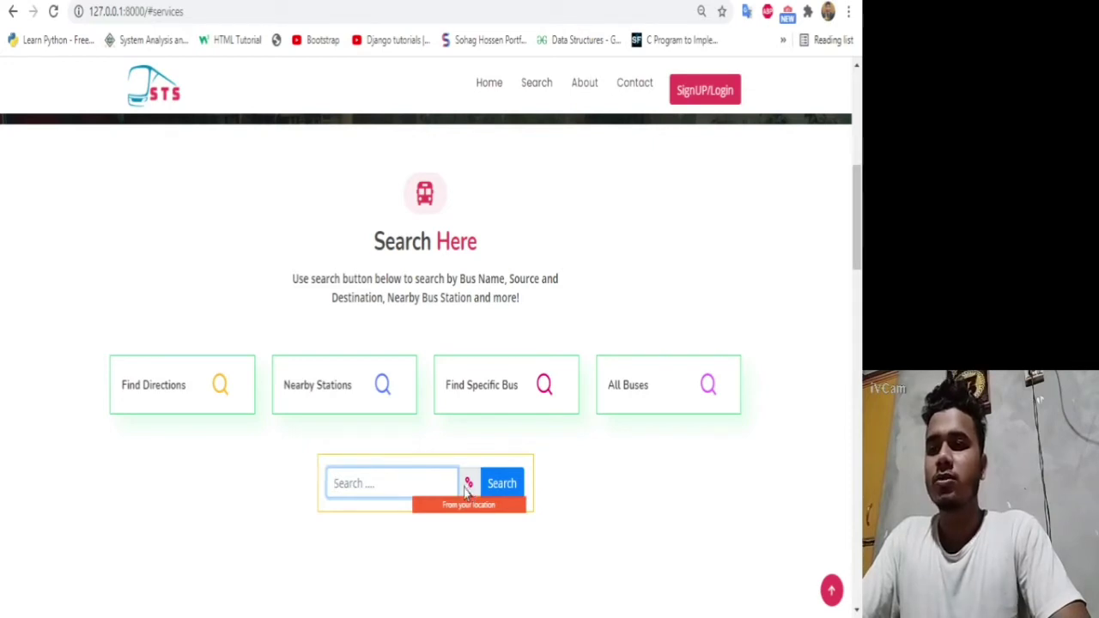
pyautogui.click(361, 488)
pyautogui.click(360, 524)
pyautogui.click(505, 493)
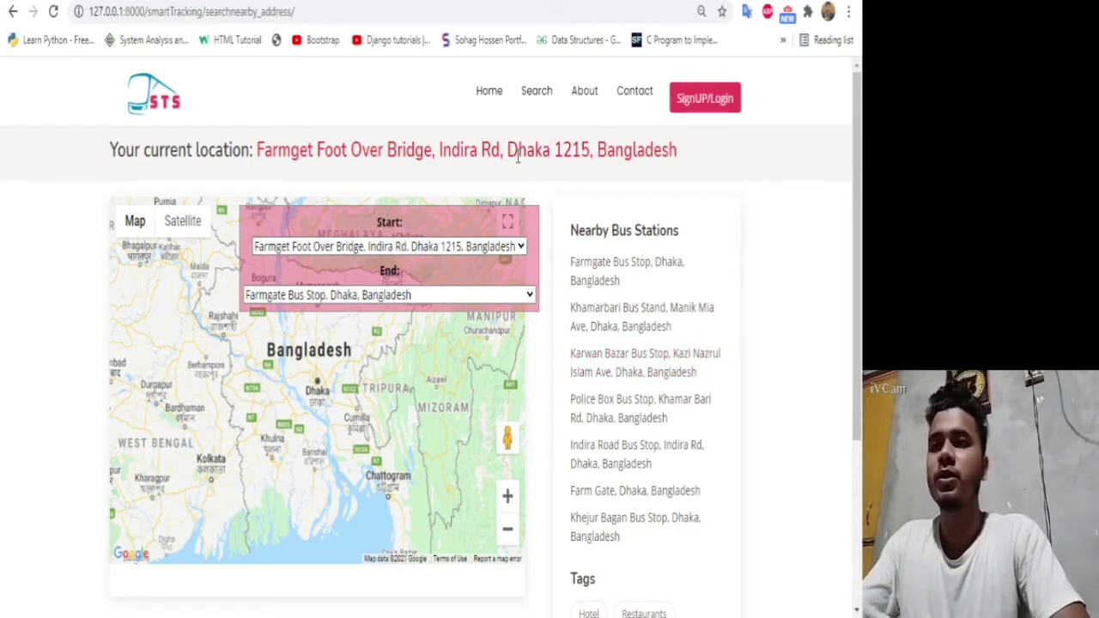
# Return to the search section and use Find Specific Bus to search for BRTC
pyautogui.click(536, 98)
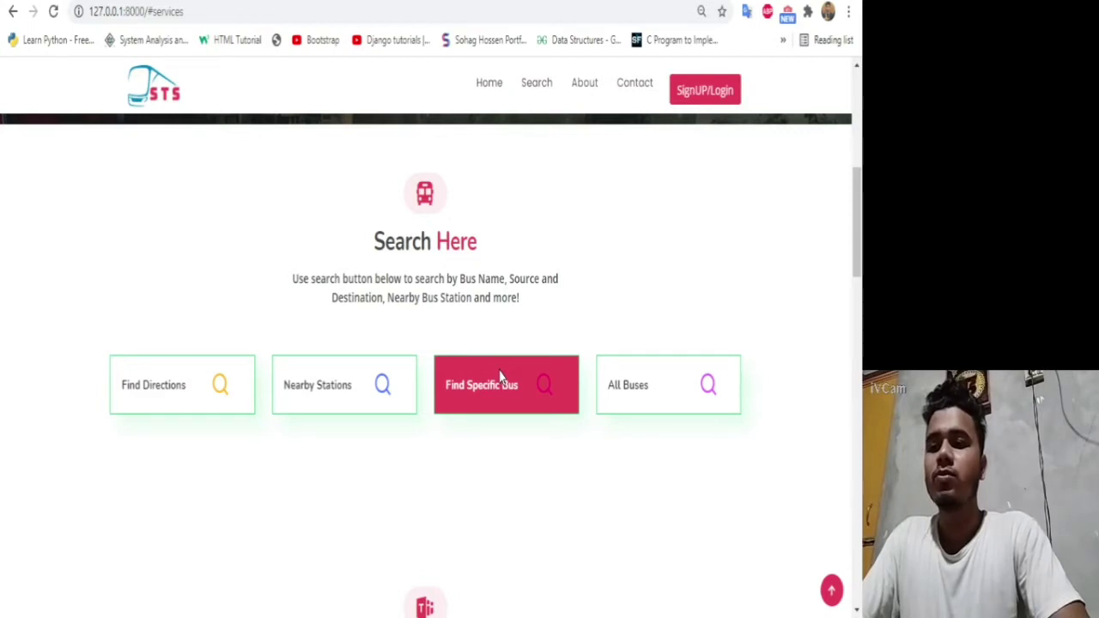
pyautogui.click(501, 379)
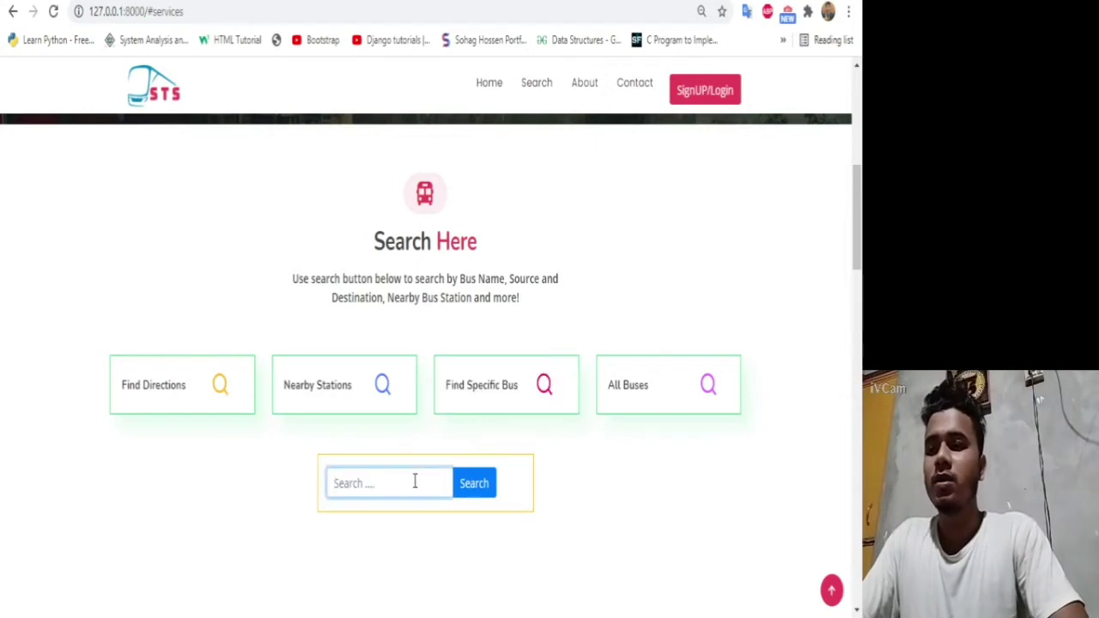
pyautogui.write('brt')
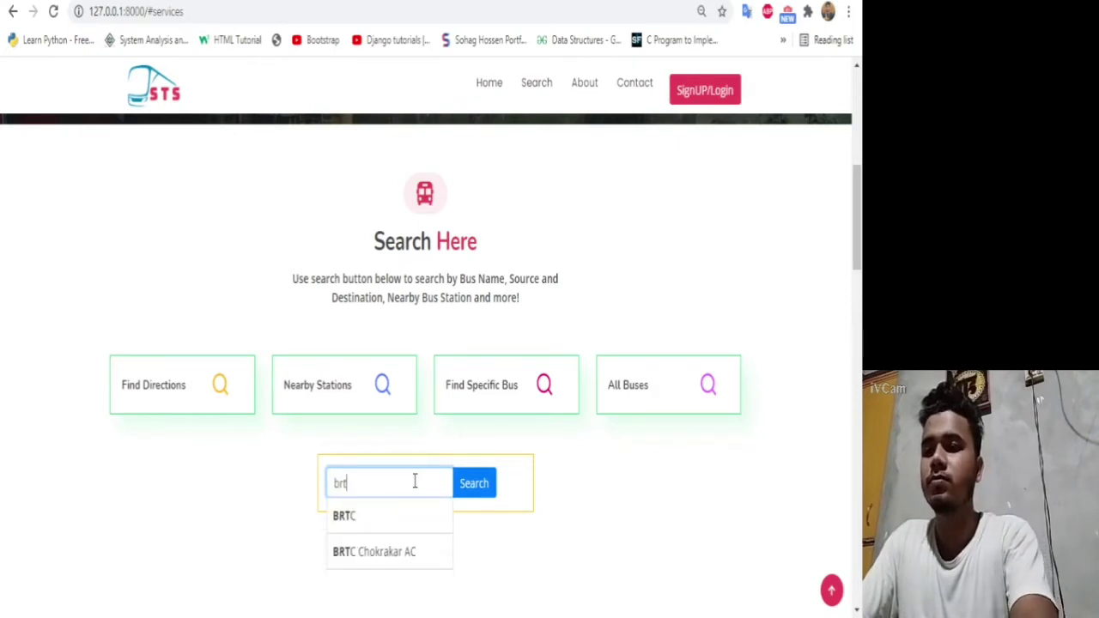
pyautogui.click(406, 516)
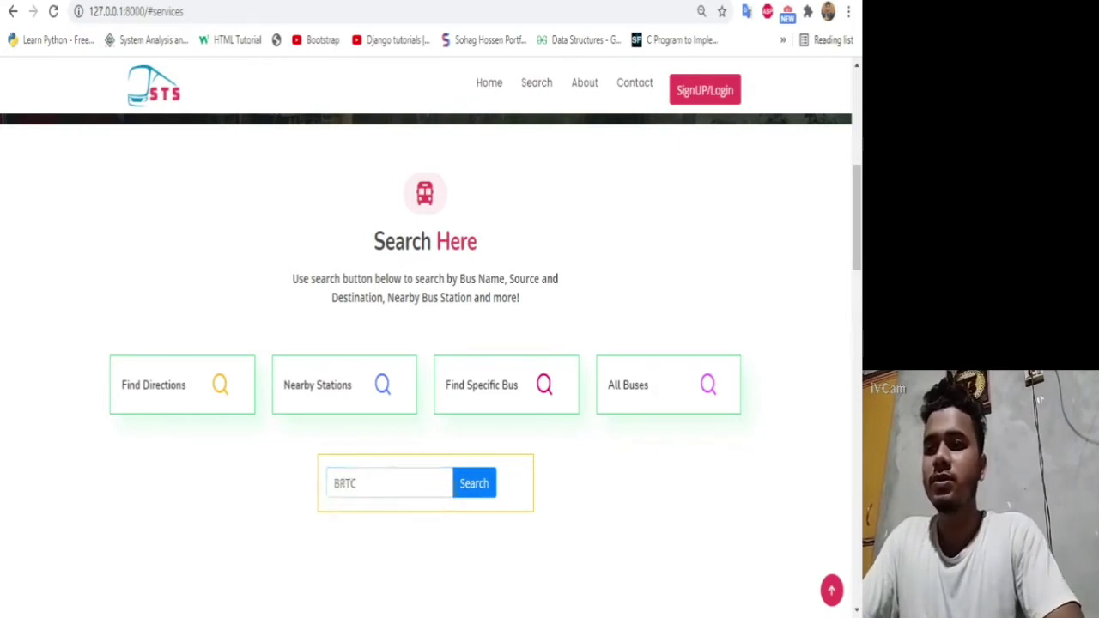
pyautogui.click(480, 483)
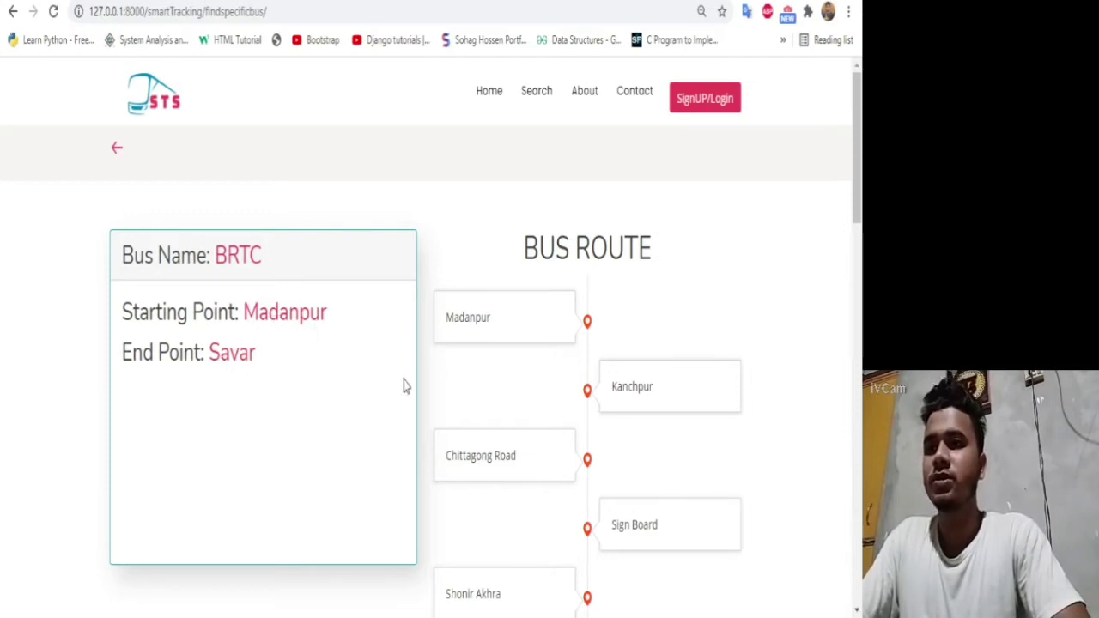
# Review the full list of stops along the BRTC bus route from starting point to end point
pyautogui.scroll(-5, 507, 403)
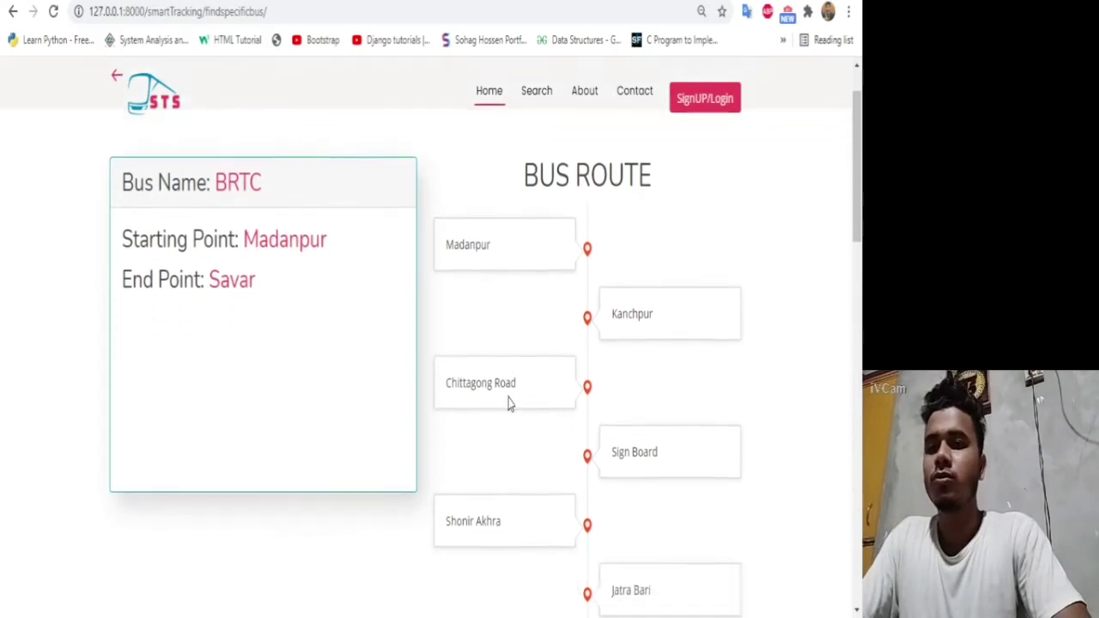
pyautogui.scroll(-4, 507, 404)
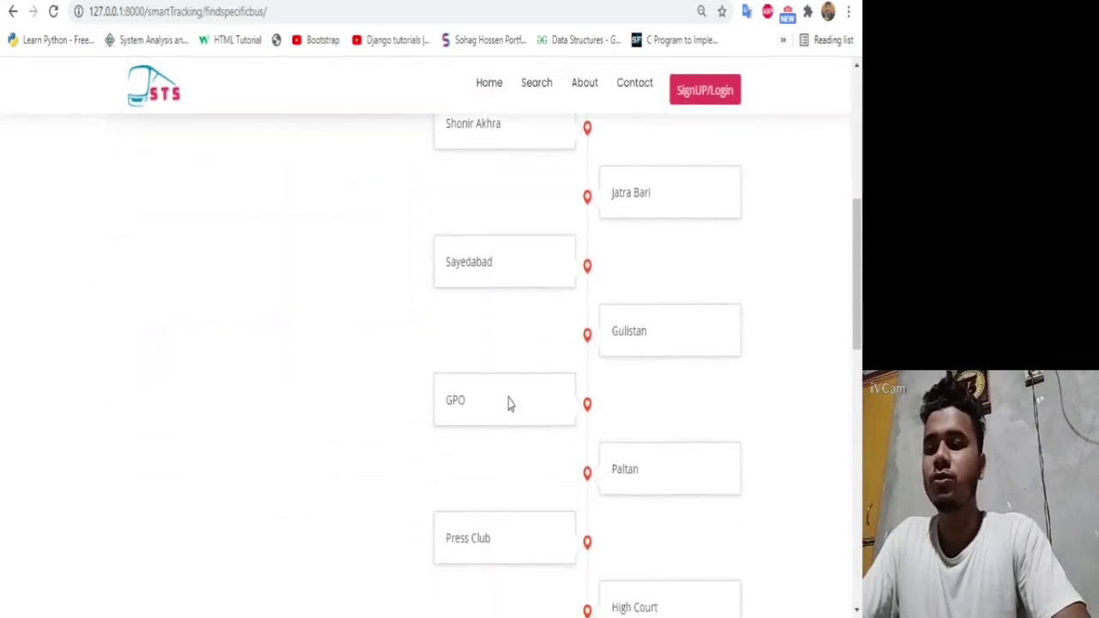
pyautogui.scroll(-6, 508, 404)
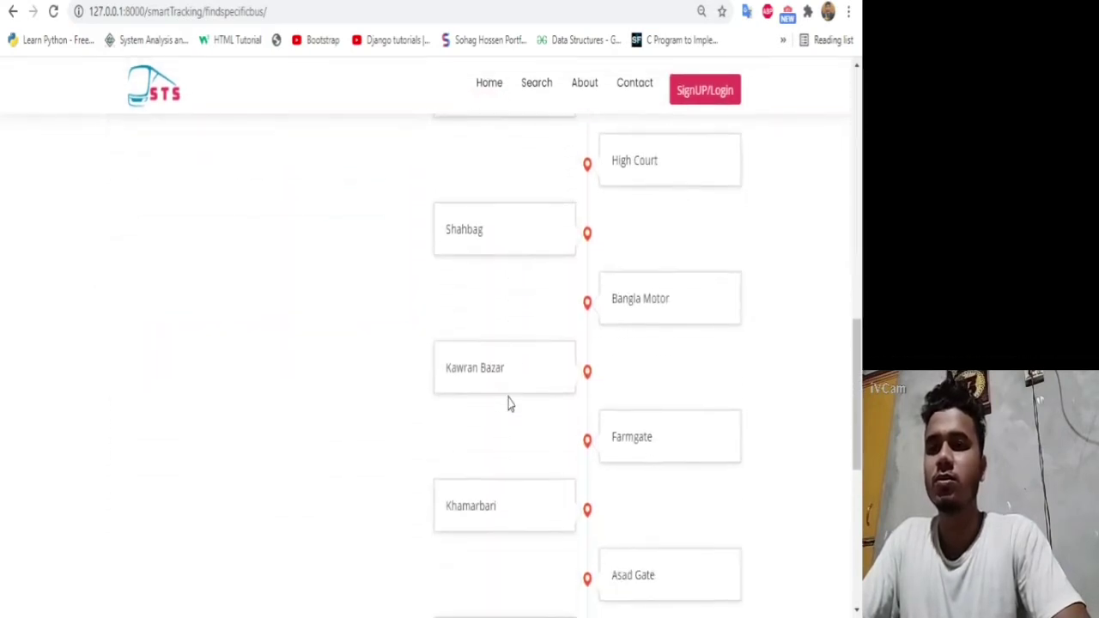
pyautogui.scroll(-2, 507, 404)
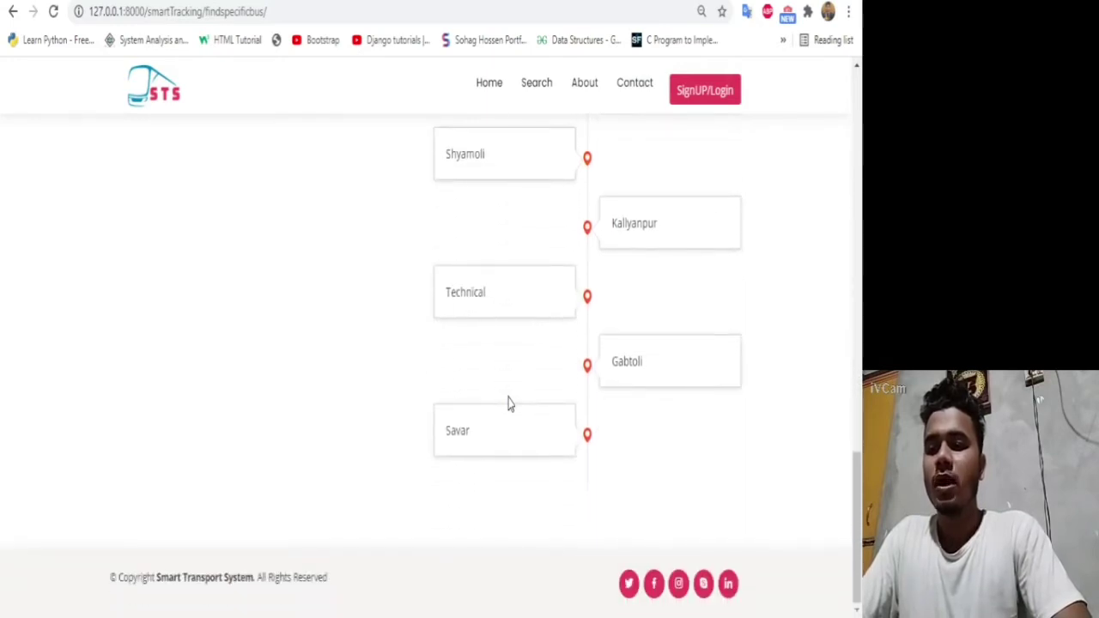
pyautogui.scroll(3, 507, 403)
pyautogui.scroll(10, 508, 404)
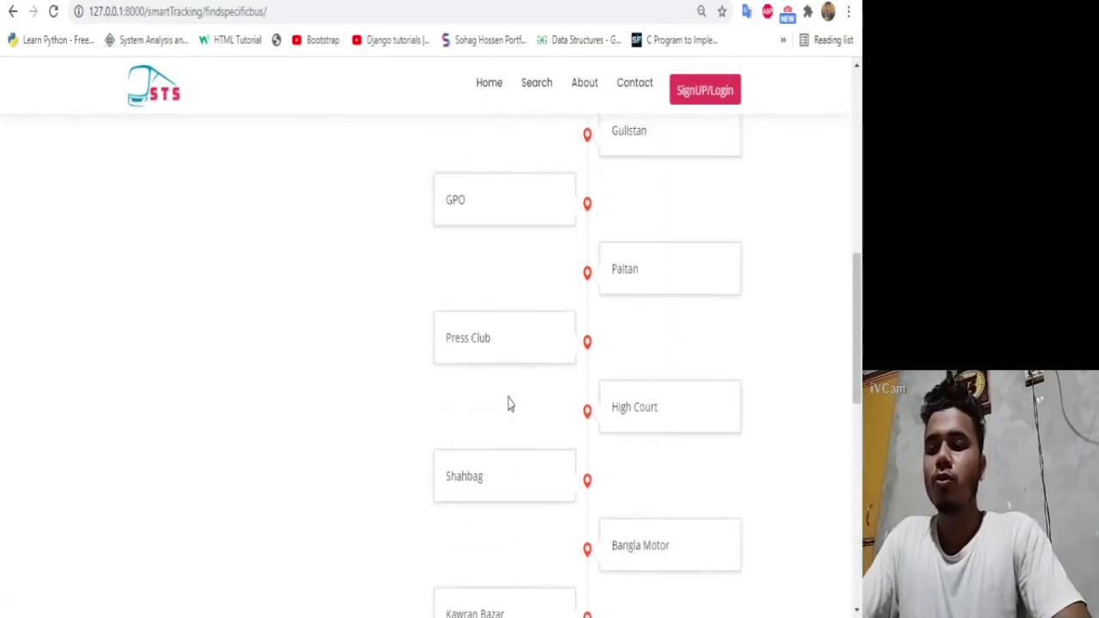
# Return to the search section and open the All Buses list of routes in Dhaka City
pyautogui.click(544, 98)
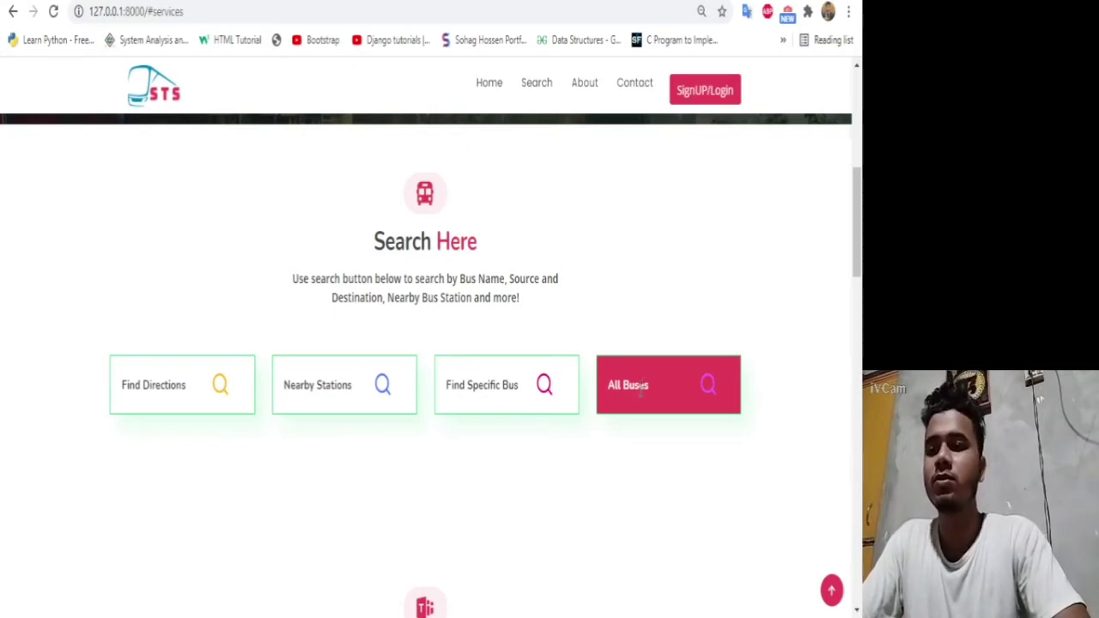
pyautogui.click(641, 388)
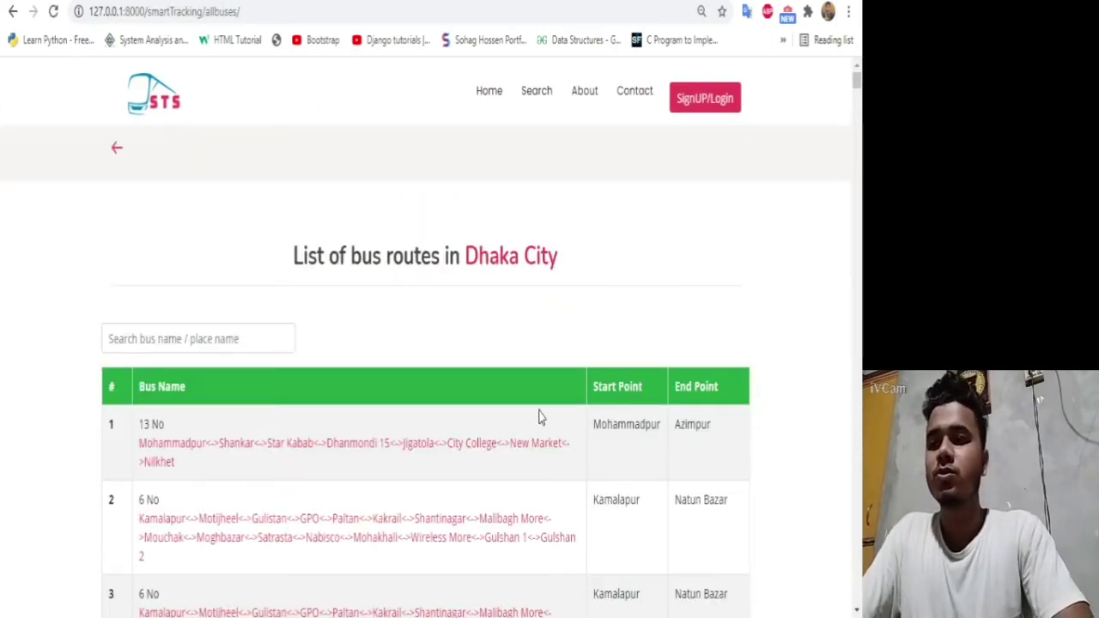
pyautogui.scroll(-2, 391, 438)
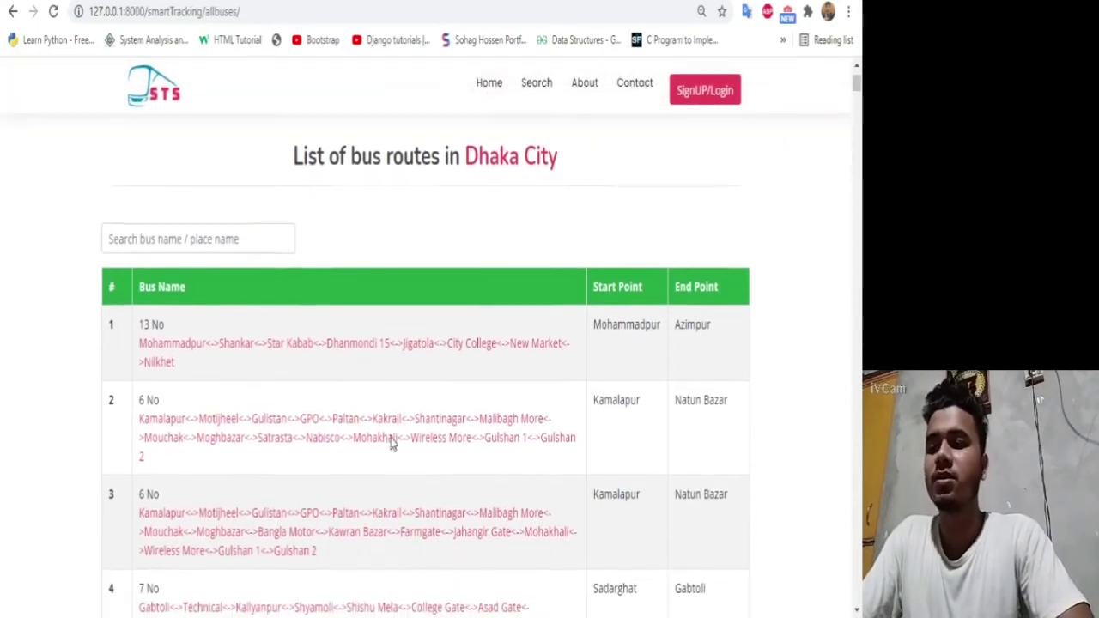
# Examine the list of bus routes in Dhaka City and its Bus Name, Start Point and End Point columns
pyautogui.scroll(-1, 391, 440)
pyautogui.scroll(-1, 391, 442)
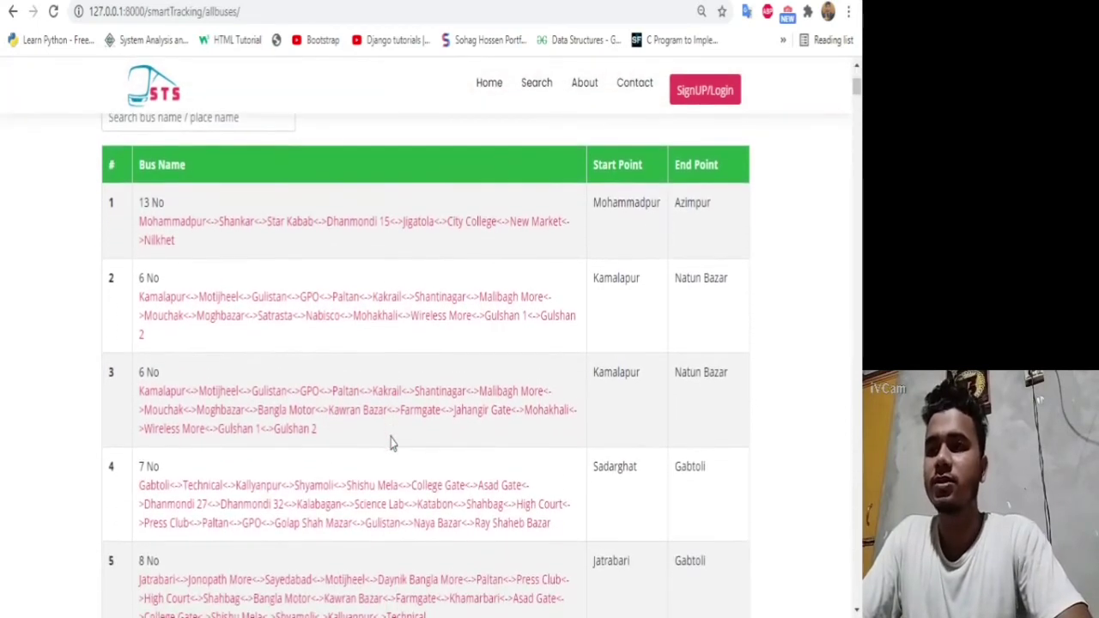
pyautogui.scroll(-1, 390, 443)
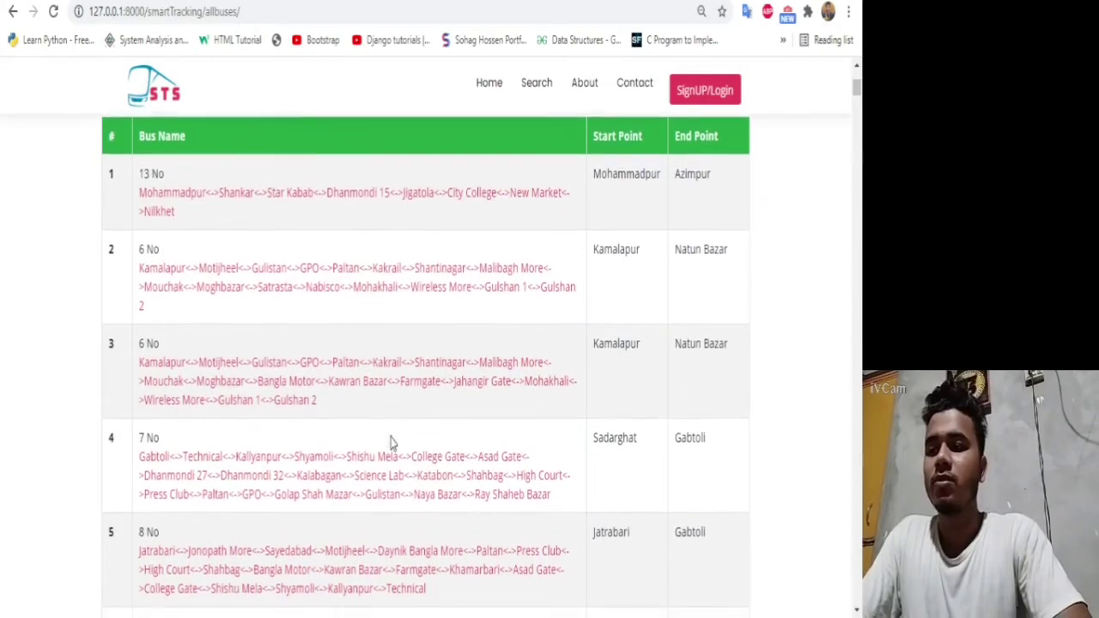
pyautogui.scroll(2, 390, 443)
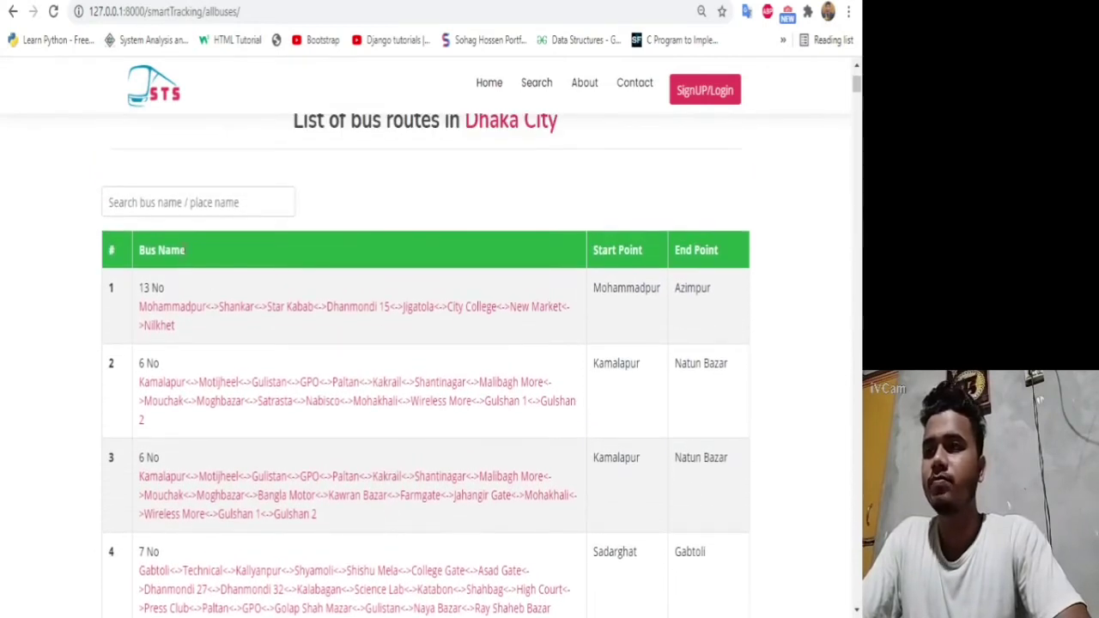
pyautogui.moveTo(188, 250); pyautogui.dragTo(135, 251)
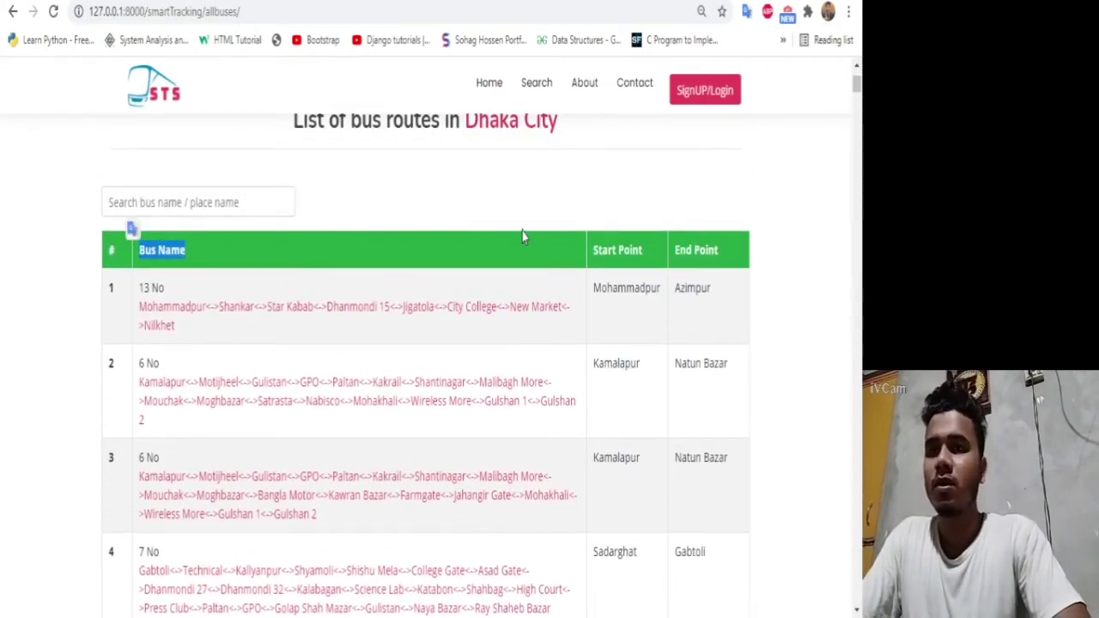
pyautogui.moveTo(594, 250); pyautogui.dragTo(706, 250)
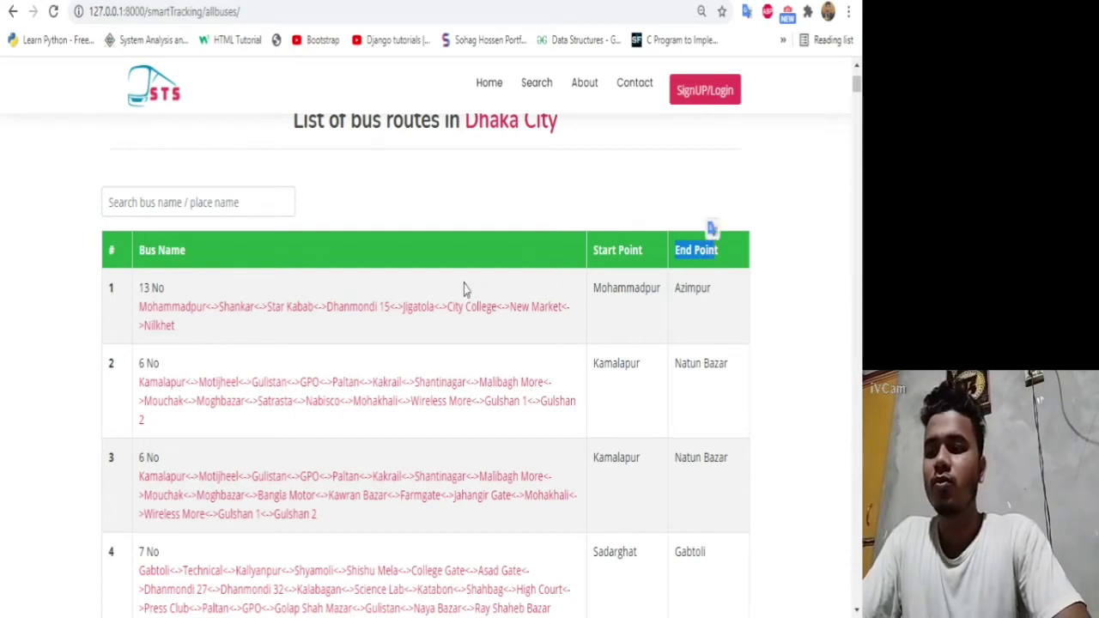
# Filter the bus routes list by the bus name "brtc" and clear the filter again
pyautogui.click(239, 204)
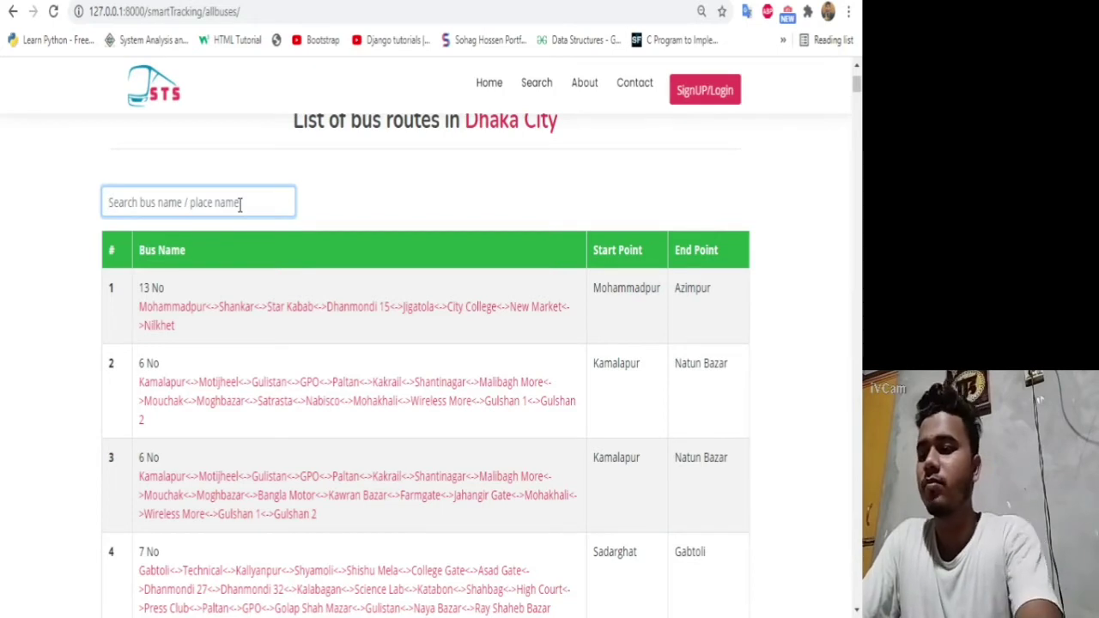
pyautogui.write('brtc')
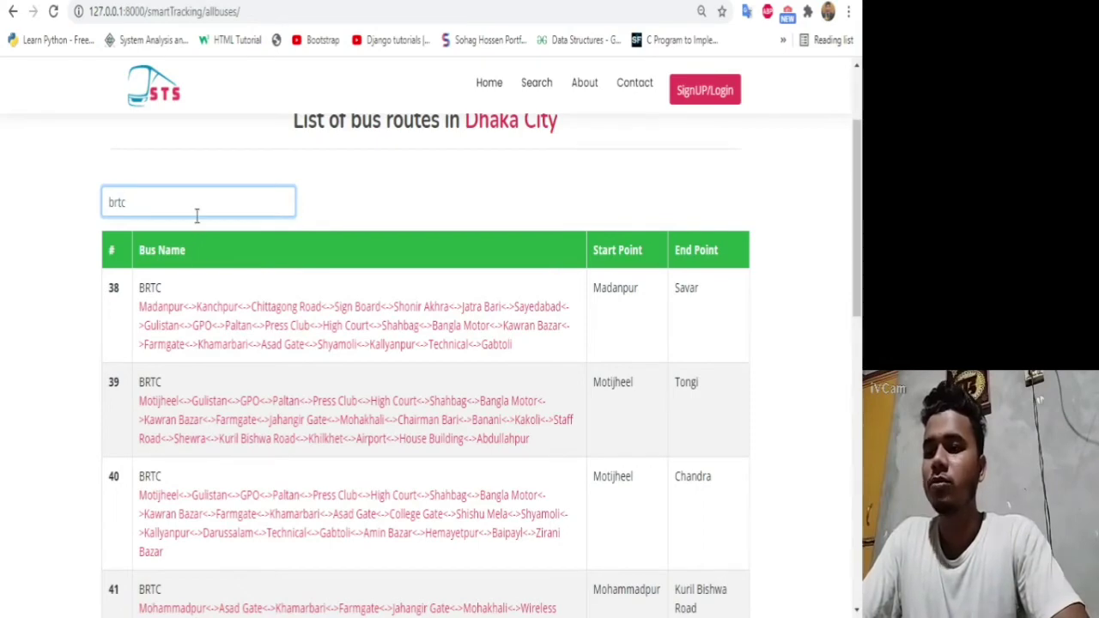
pyautogui.press('BackSpace')
pyautogui.press('BackSpace')
pyautogui.press('BackSpace')
pyautogui.press('BackSpace')
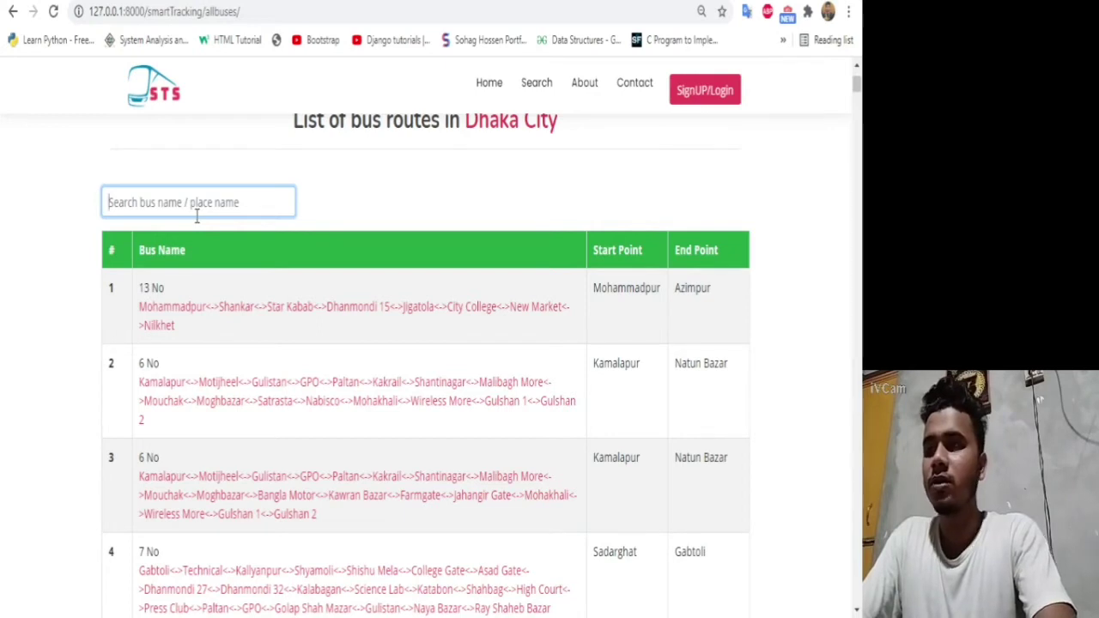
# Filter the bus routes list by the place name "fulbaria" and highlight Fulbaria in the first matching route
pyautogui.write('fulbaria')
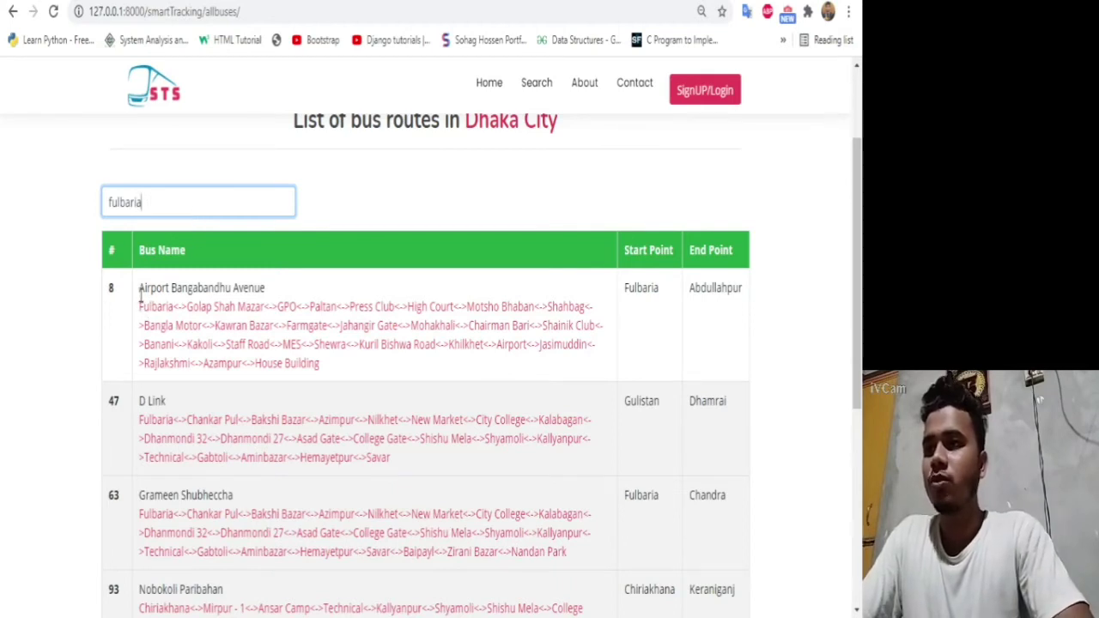
pyautogui.moveTo(137, 311); pyautogui.dragTo(177, 307)
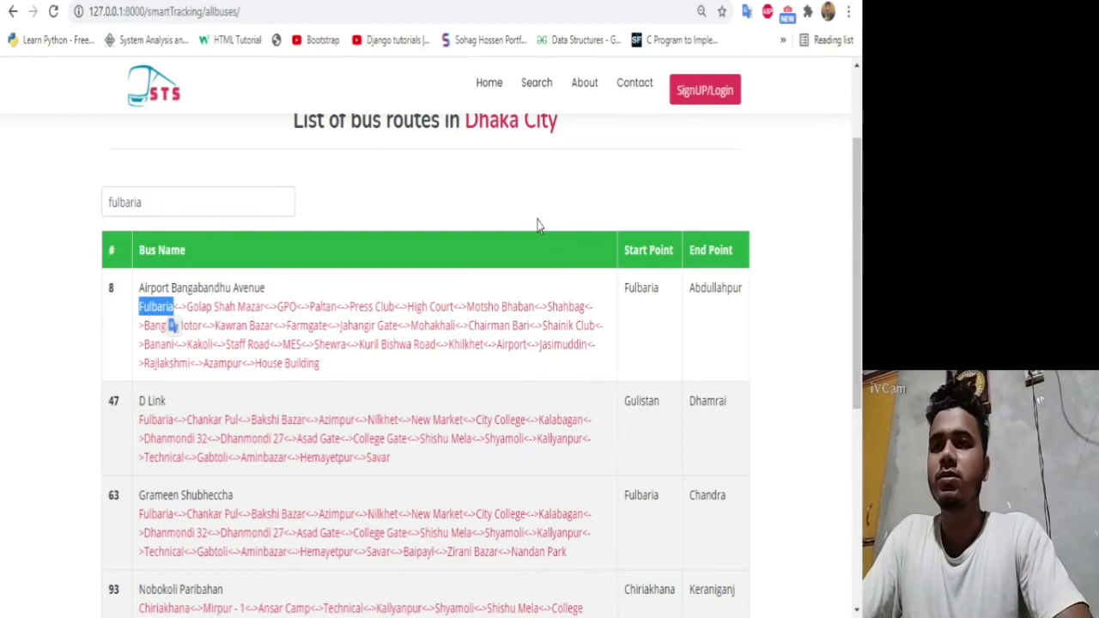
pyautogui.click(189, 616)
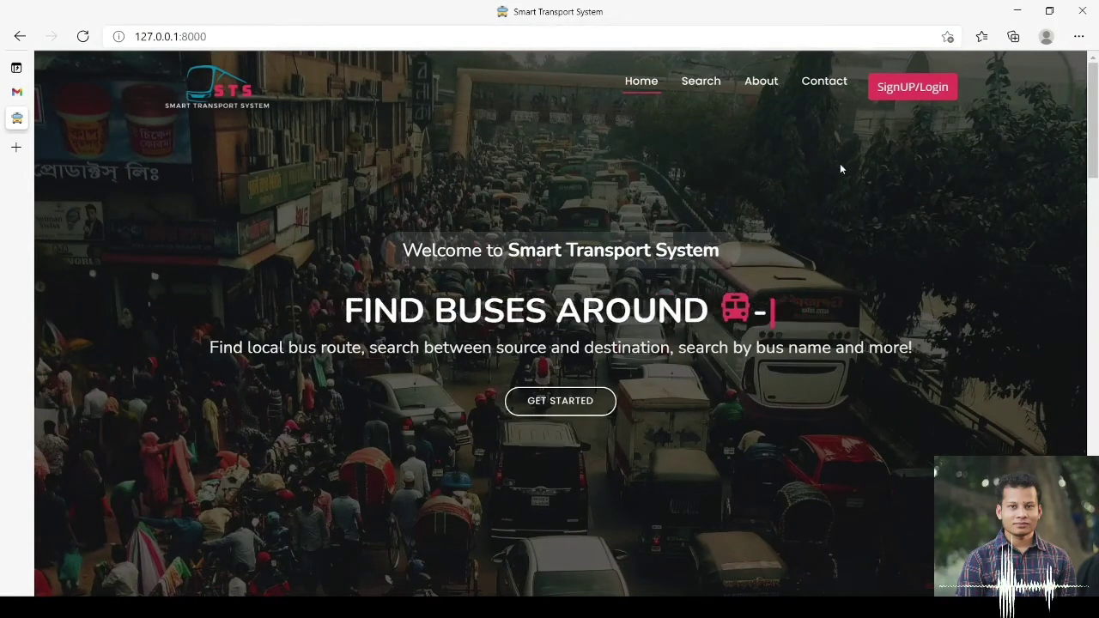
# Open the new-user sign-up form and fill in the full name, user name and email address
pyautogui.click(924, 82)
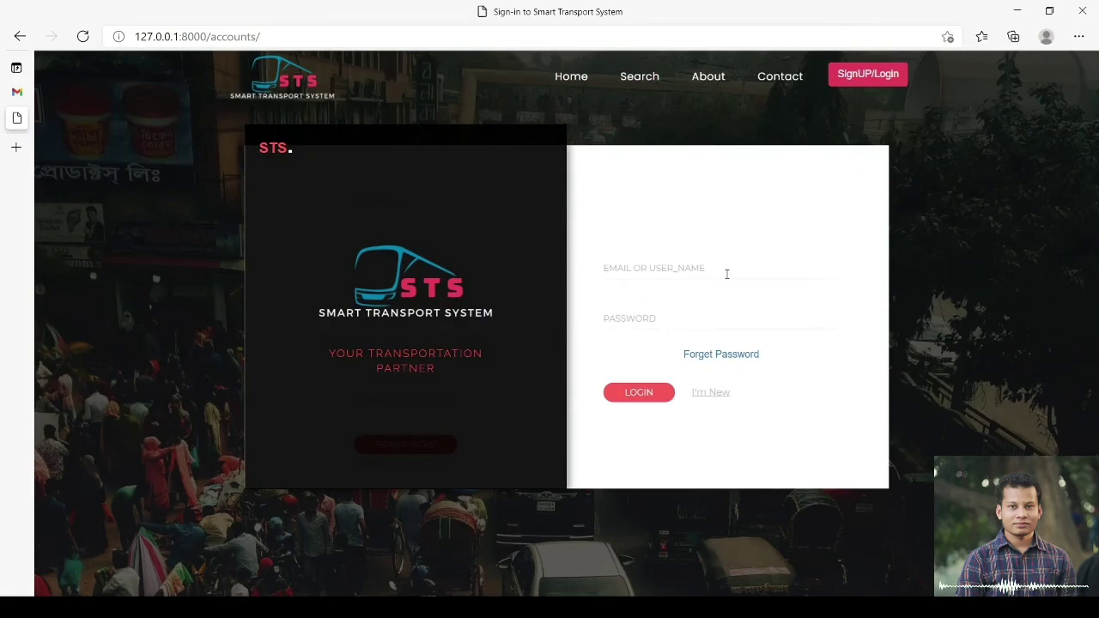
pyautogui.click(709, 399)
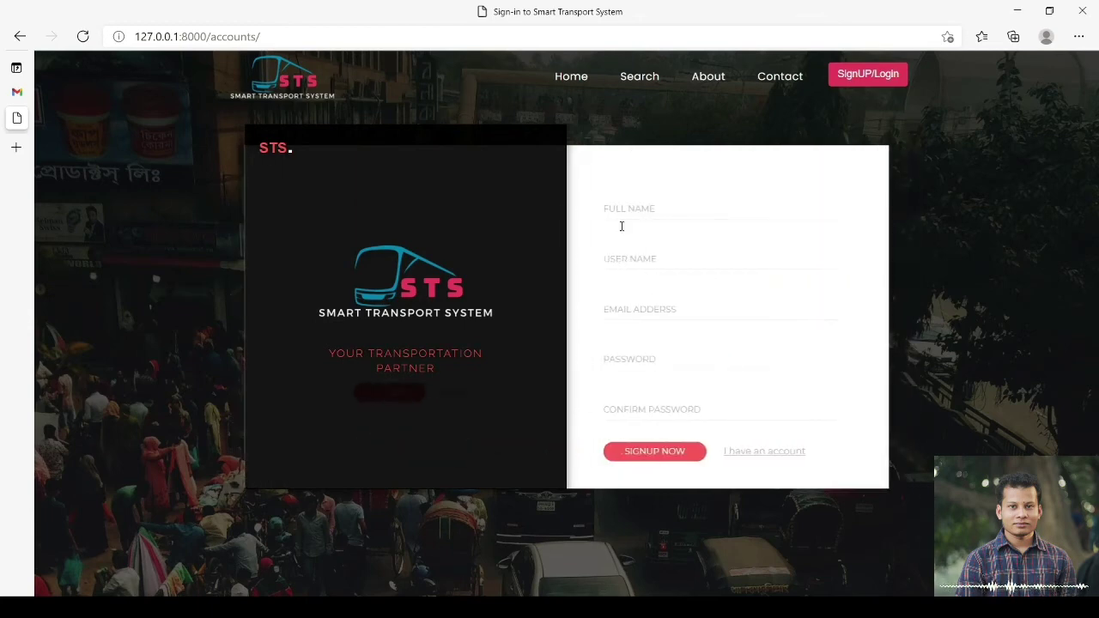
pyautogui.click(614, 215)
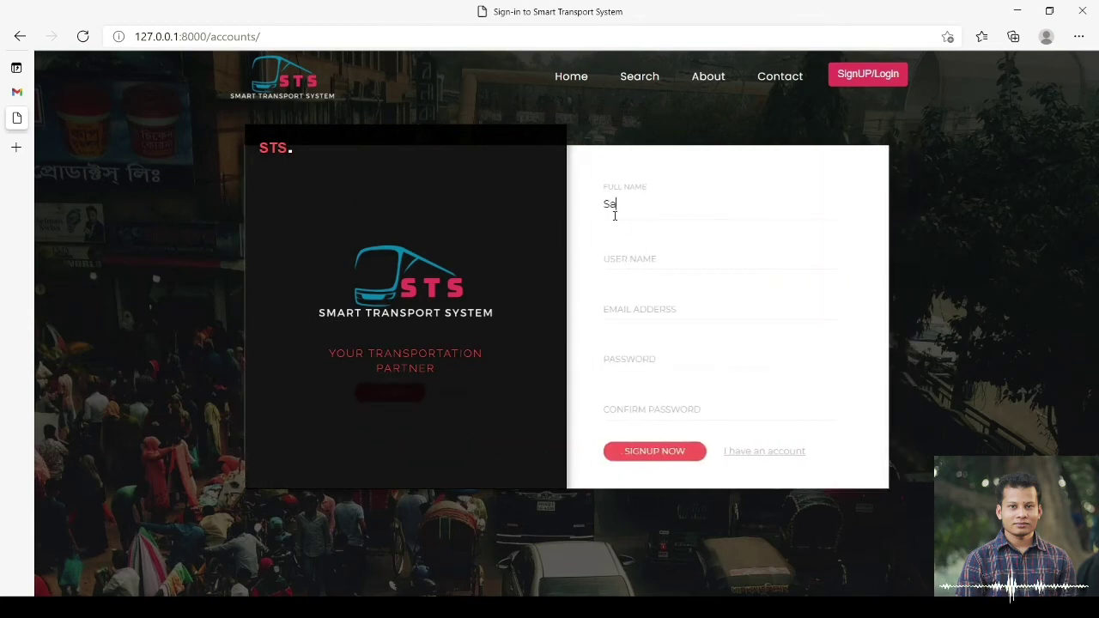
pyautogui.click(647, 259)
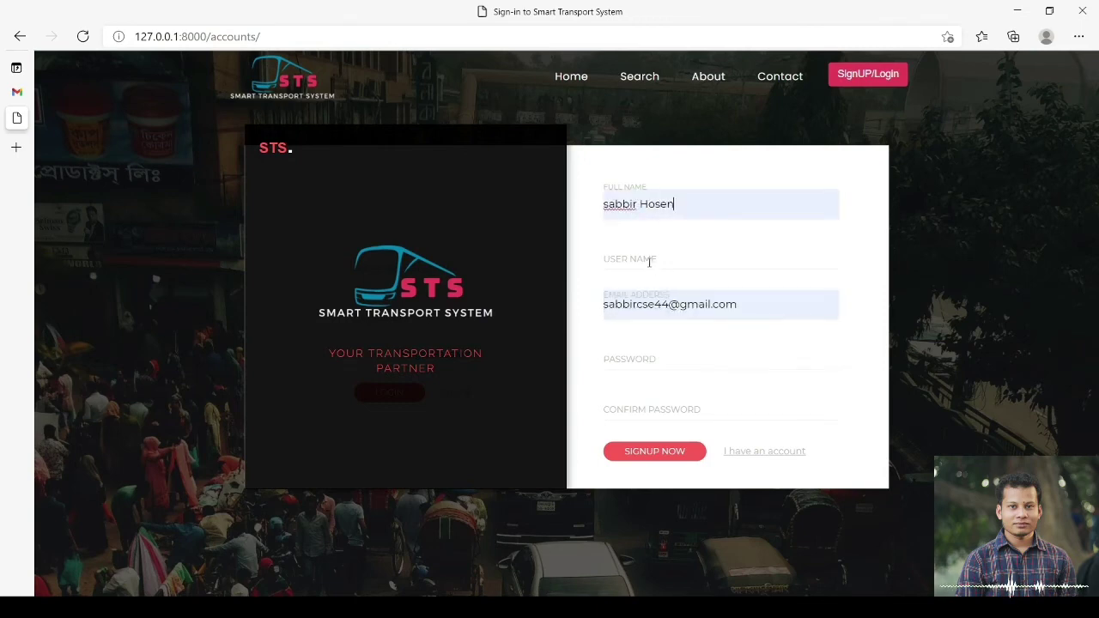
pyautogui.click(649, 264)
pyautogui.write('sabbir1234')
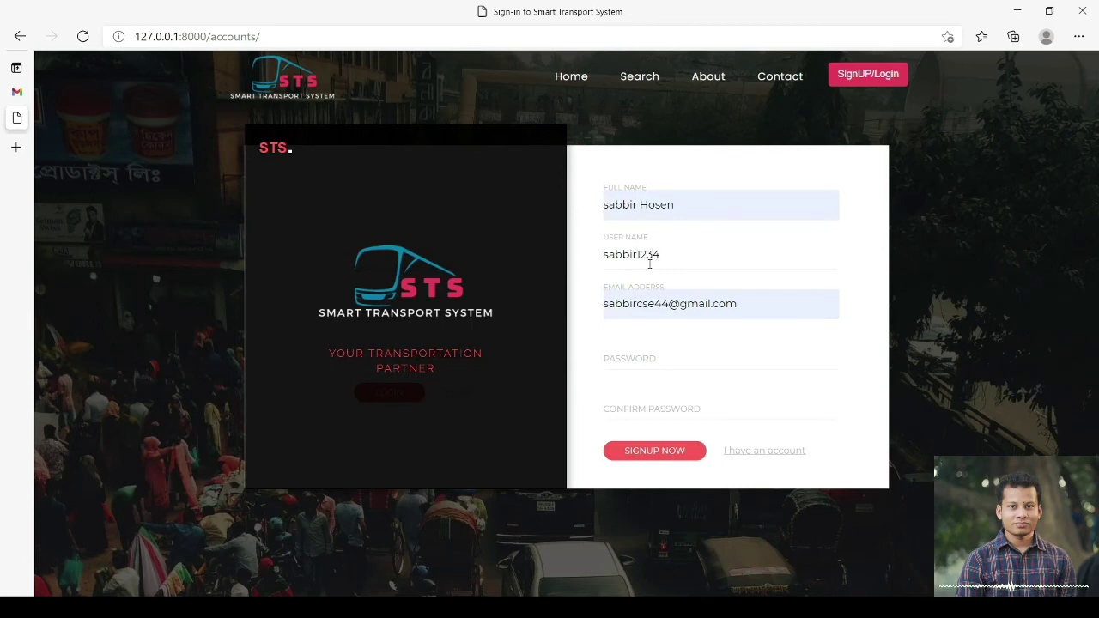
# Enter the account password, repeat it as confirmation and submit the sign-up form
pyautogui.click(648, 350)
pyautogui.write('1')
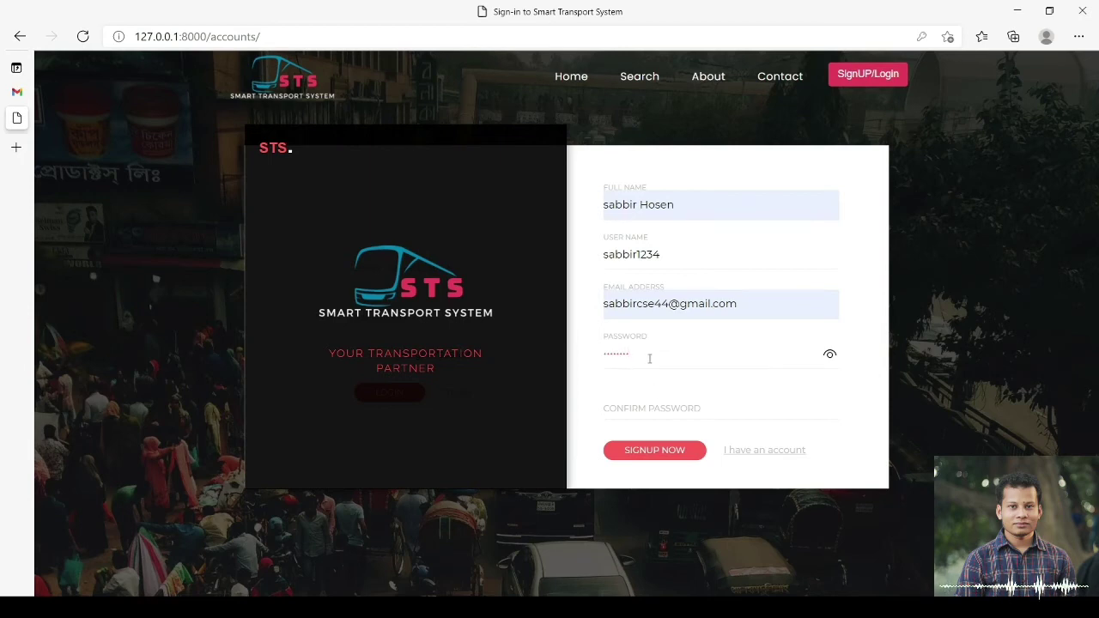
pyautogui.click(656, 403)
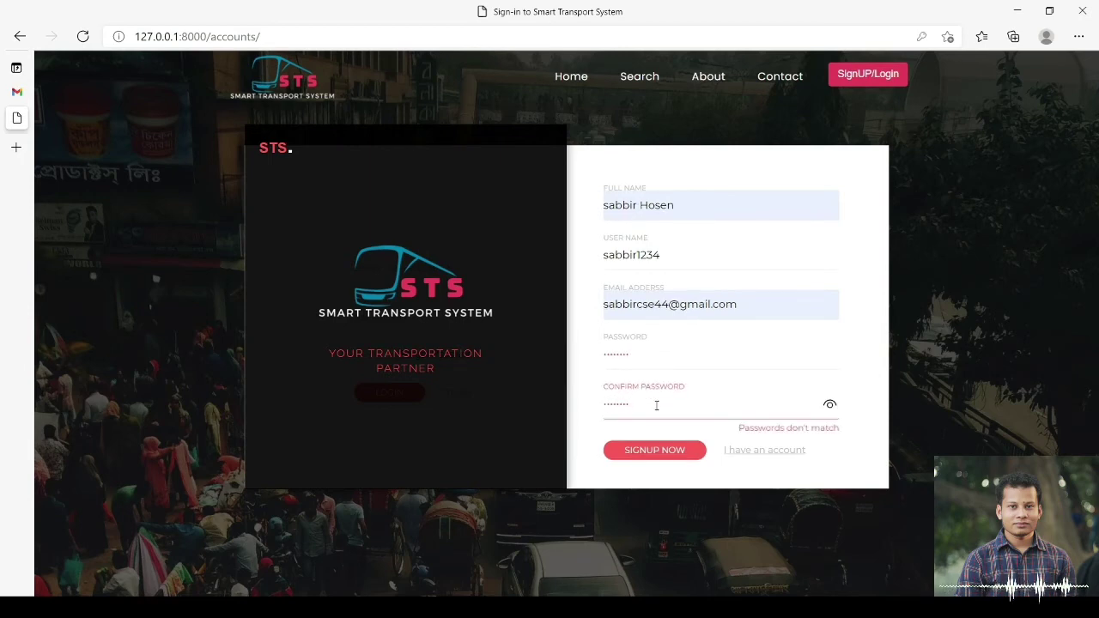
pyautogui.click(658, 453)
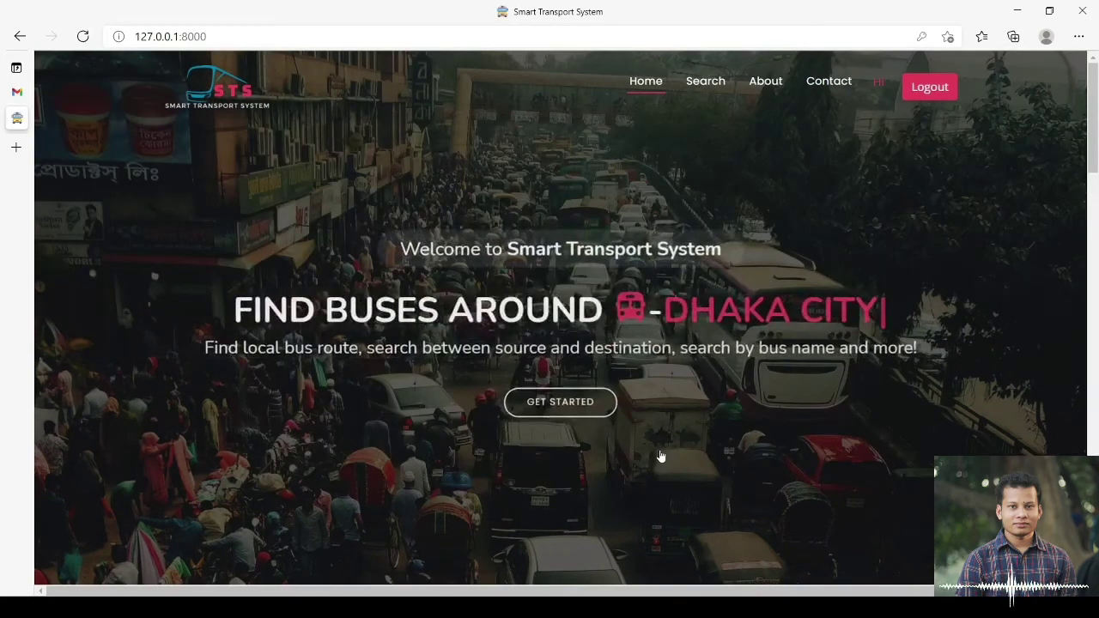
# Log out of the new account and log back in with its user name and password
pyautogui.click(928, 92)
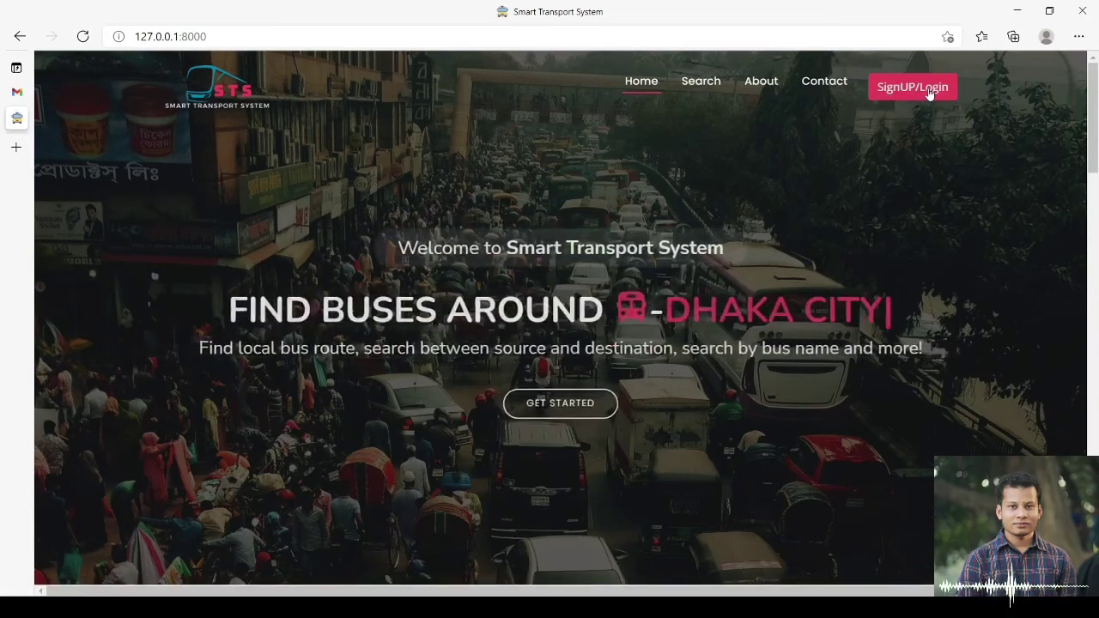
pyautogui.click(928, 92)
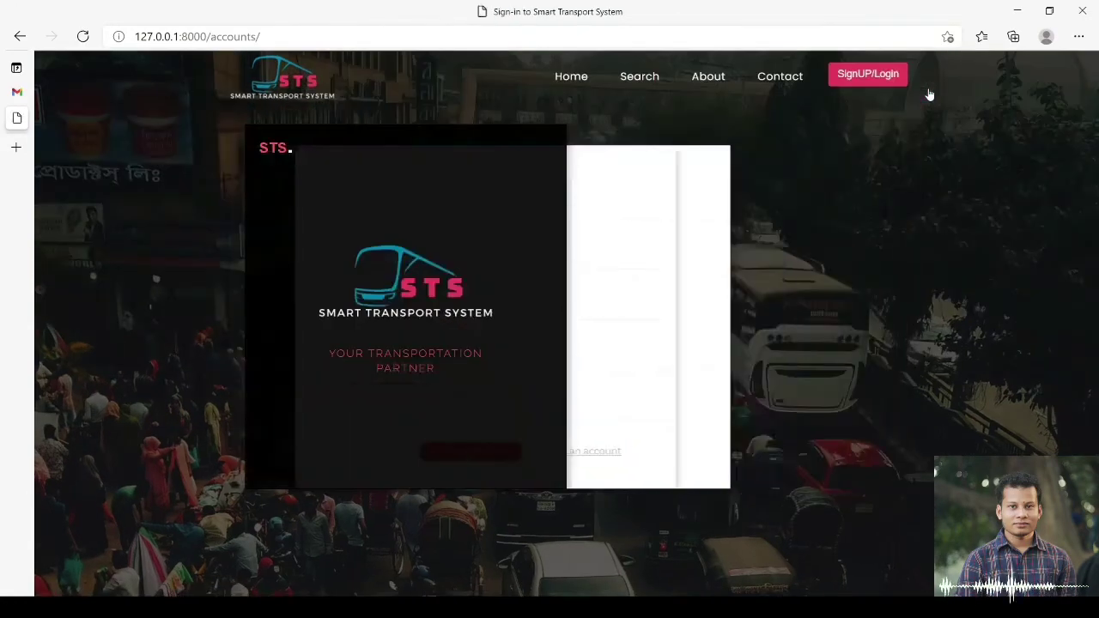
pyautogui.click(655, 268)
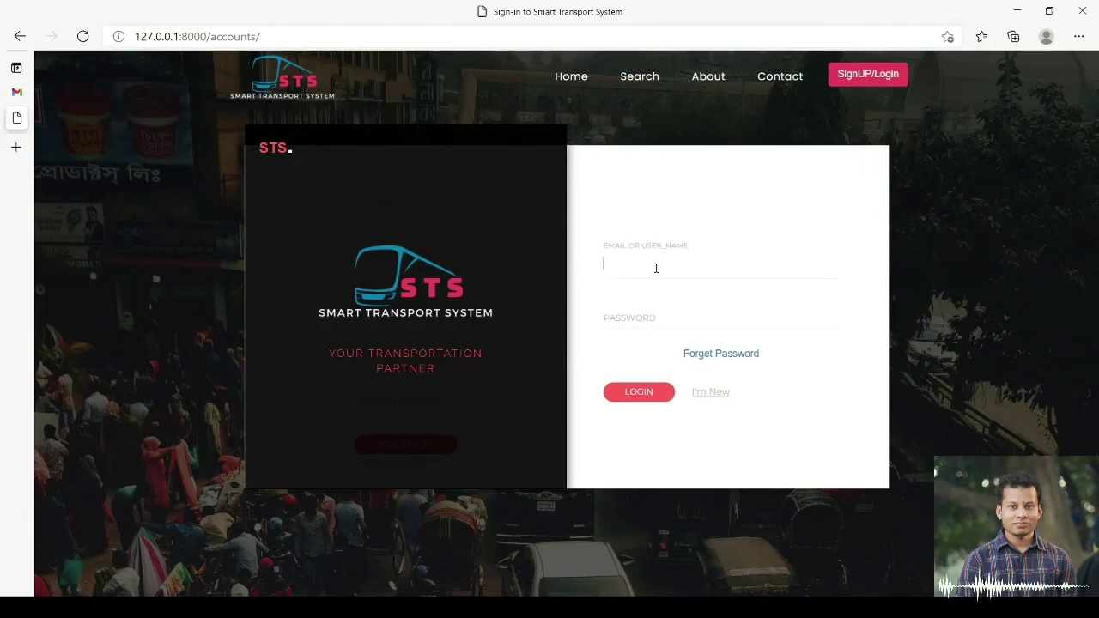
pyautogui.write('sabbir1234')
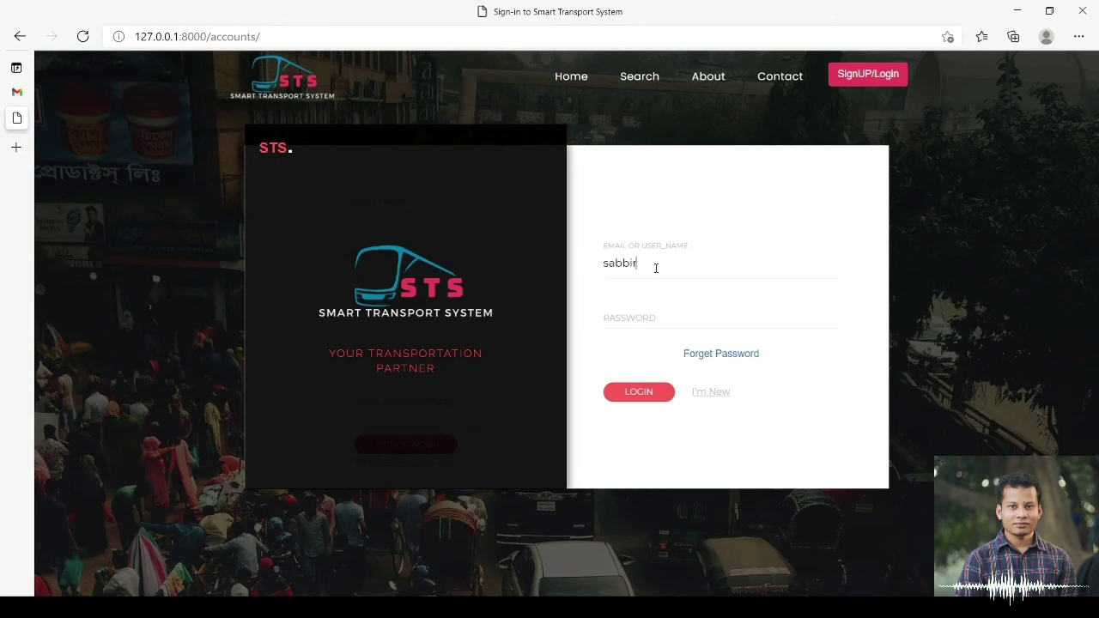
pyautogui.click(638, 322)
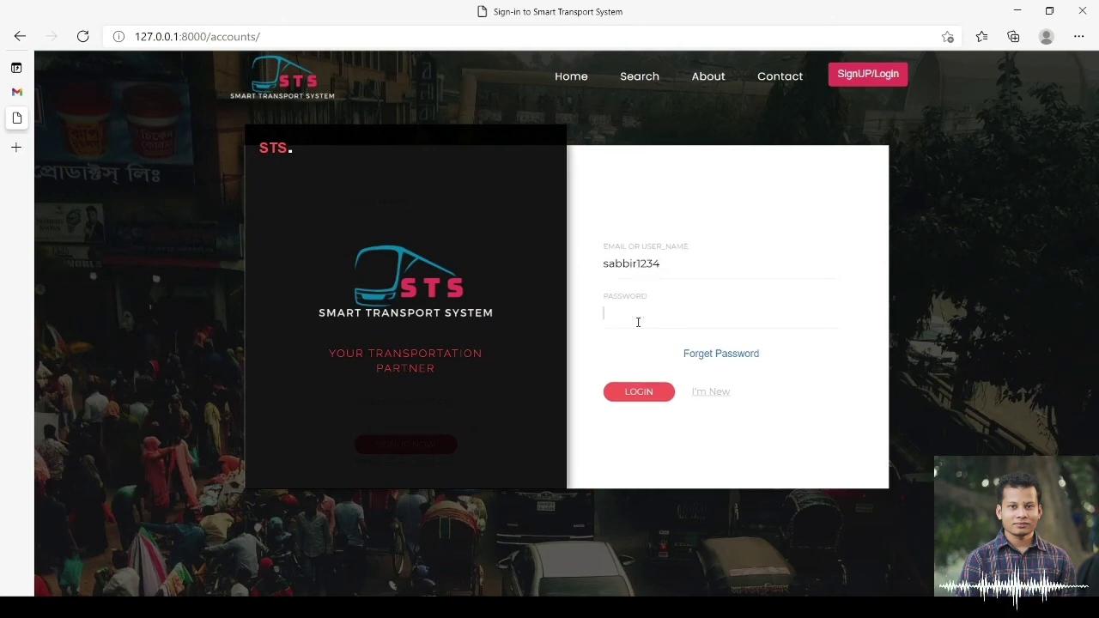
pyautogui.write('s')
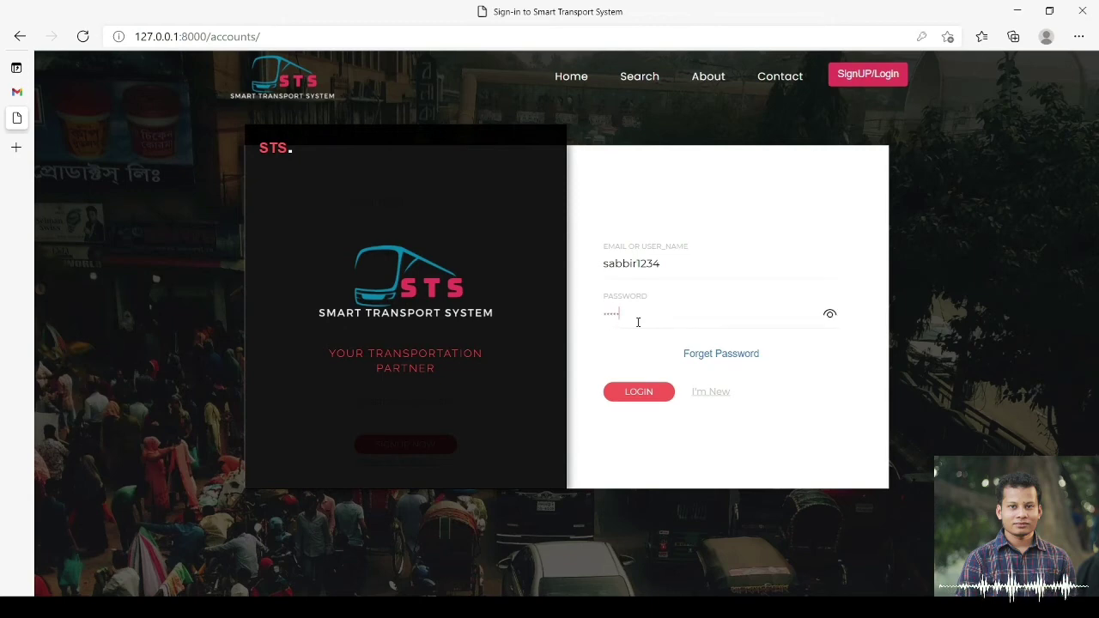
pyautogui.click(643, 395)
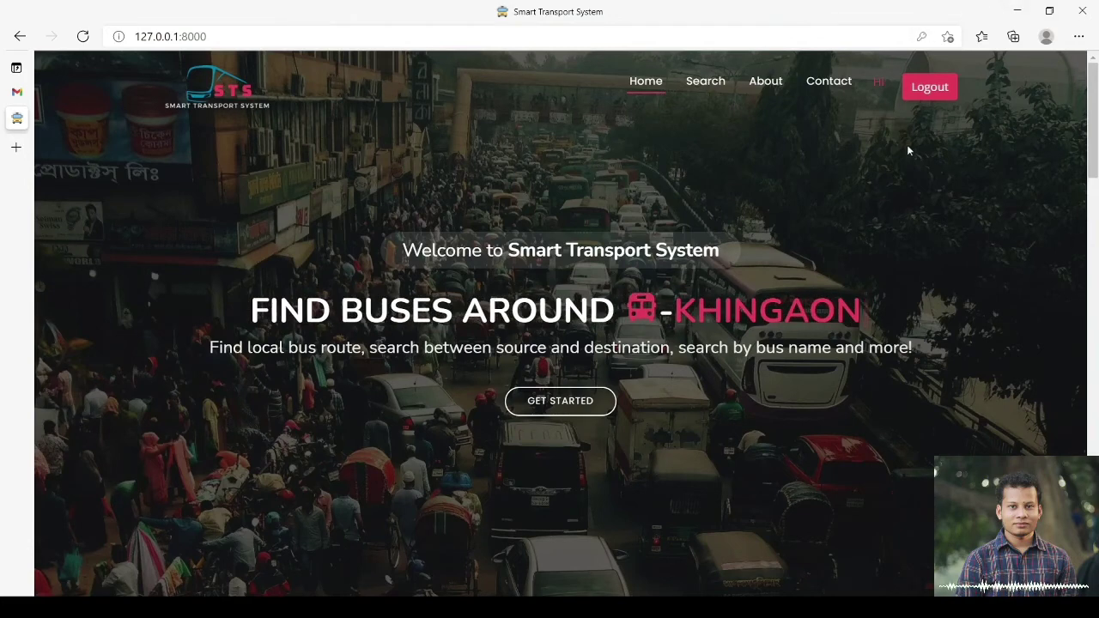
# Log out again and open the Account recovery page for a forgotten password from the login form
pyautogui.click(922, 100)
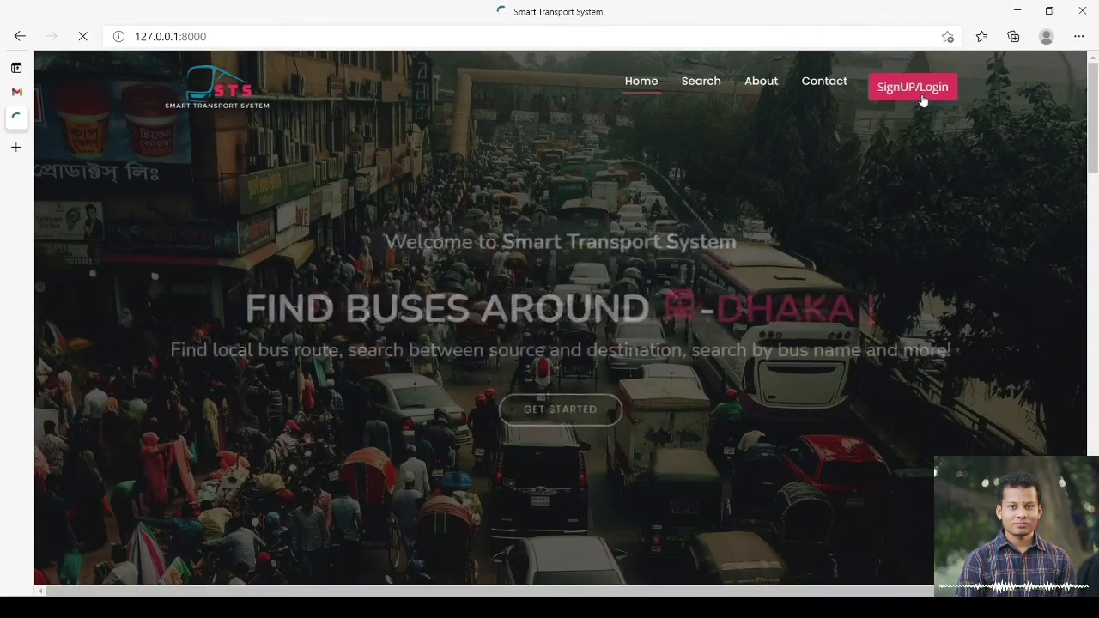
pyautogui.click(911, 87)
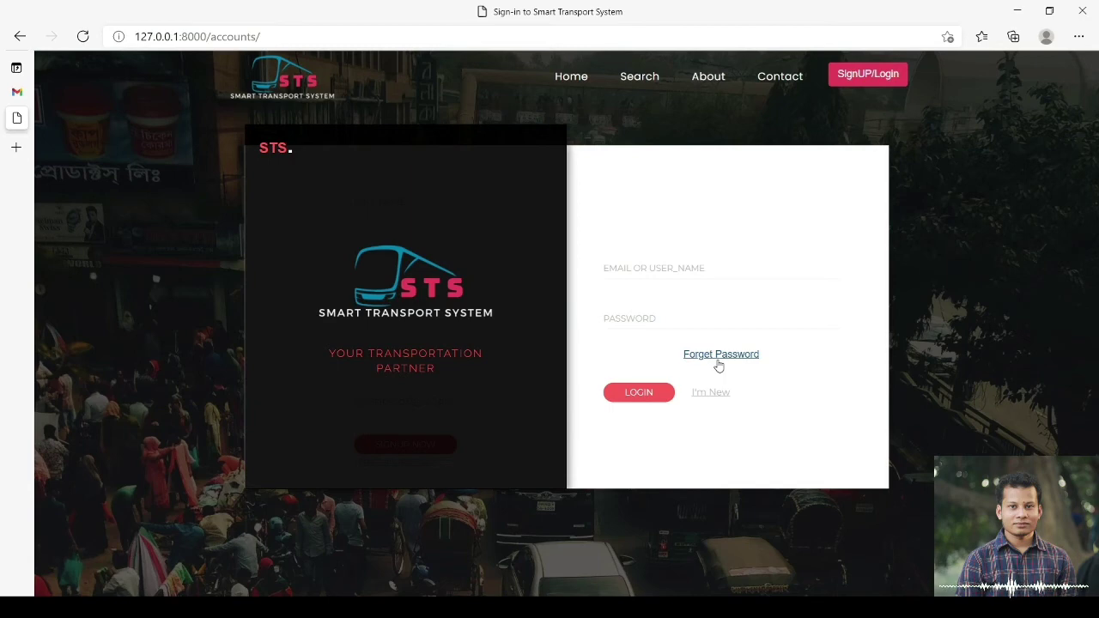
pyautogui.click(718, 361)
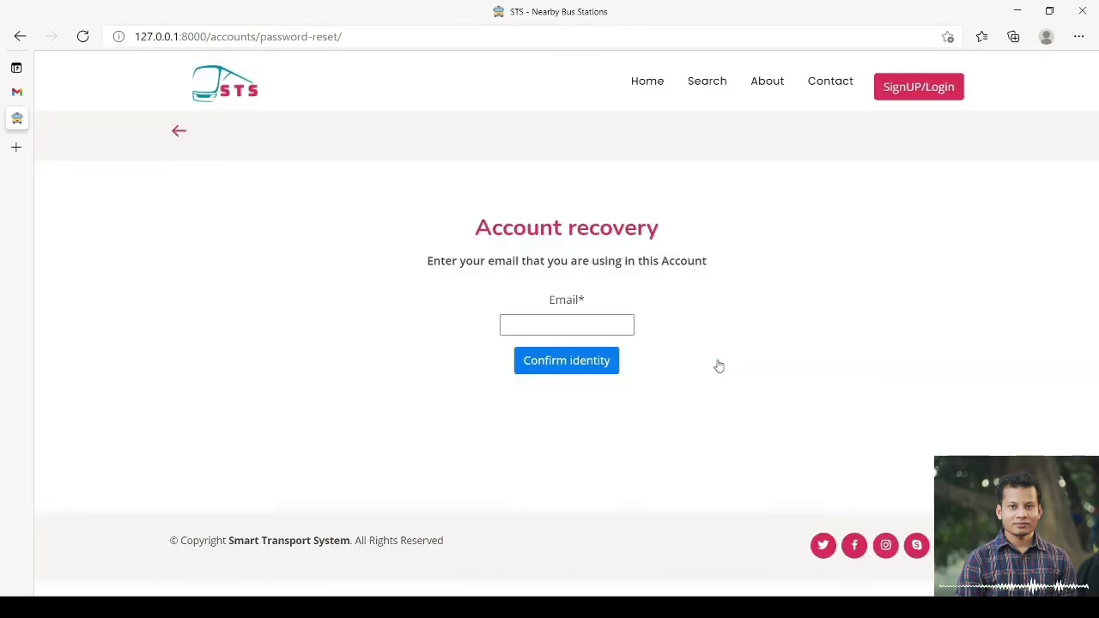
# Request a password reset by entering the account's email address and confirming the identity
pyautogui.click(550, 323)
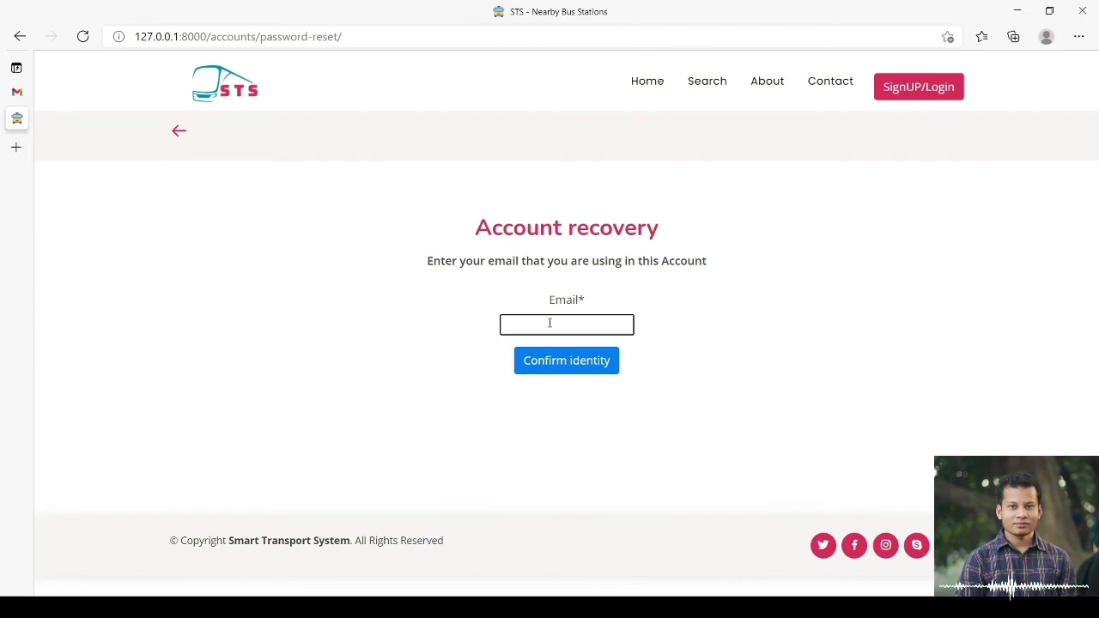
pyautogui.click(548, 355)
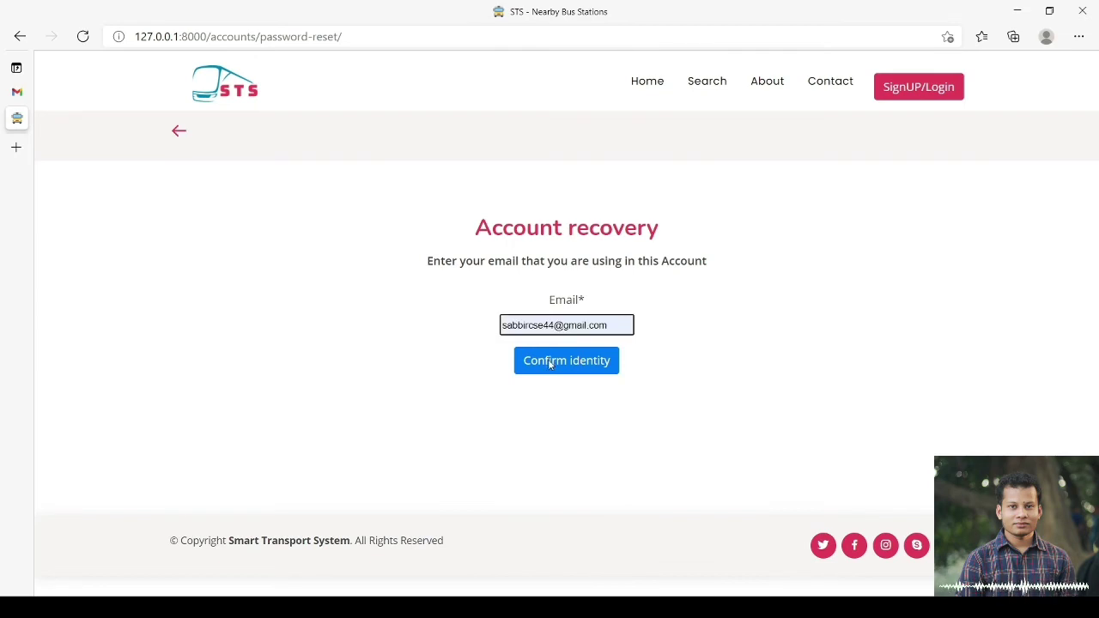
pyautogui.click(551, 364)
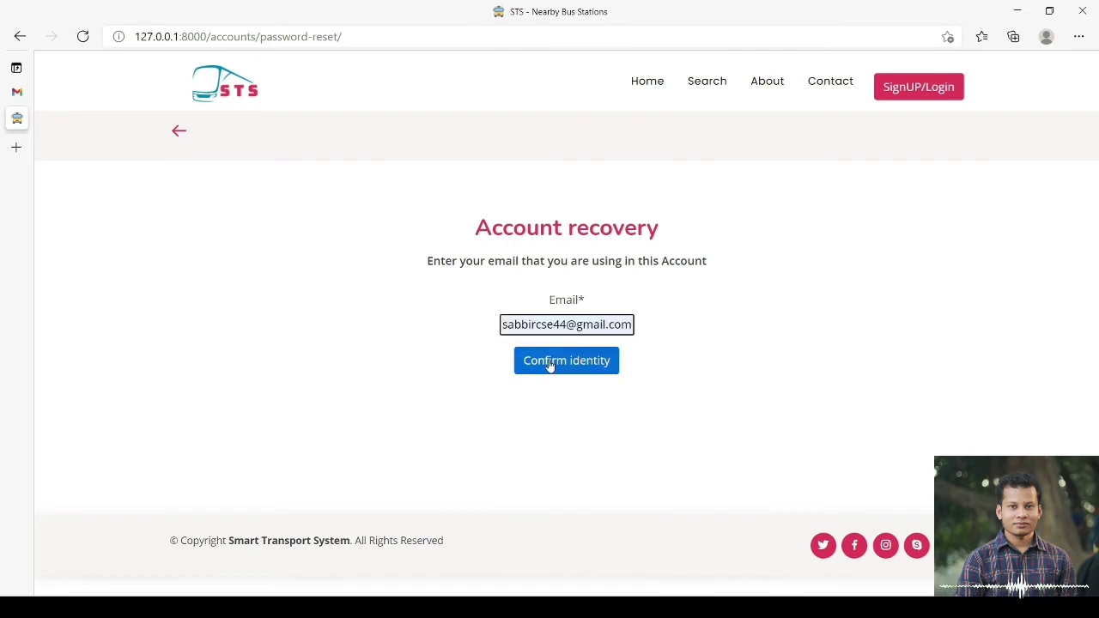
pyautogui.click(551, 363)
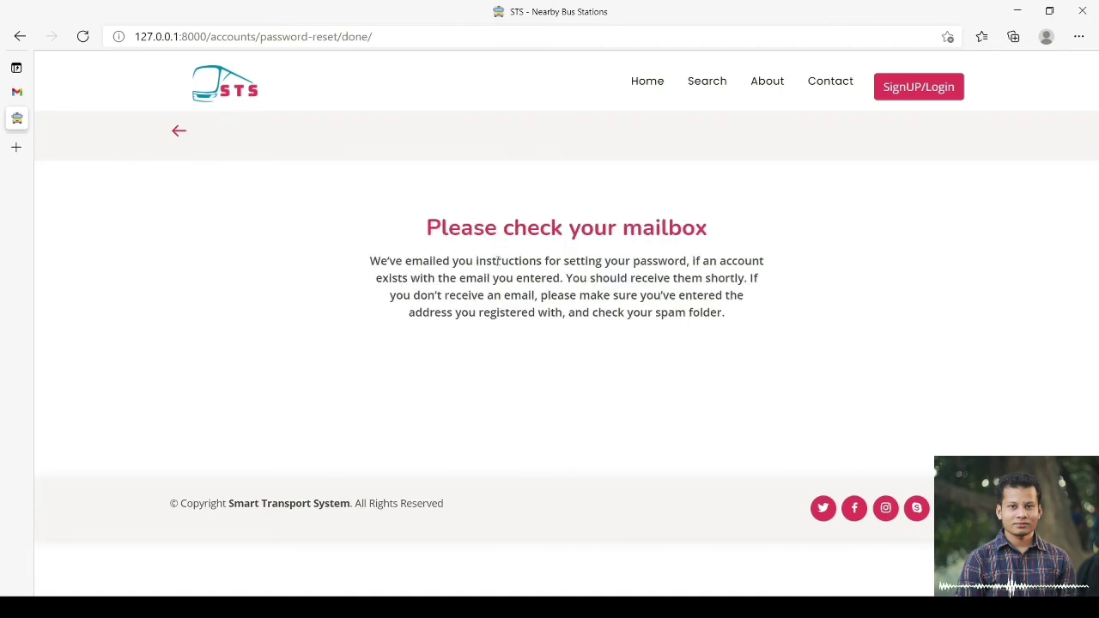
# Switch to Gmail and open the "Password reset on 127.0.0.1:8000" email
pyautogui.click(21, 93)
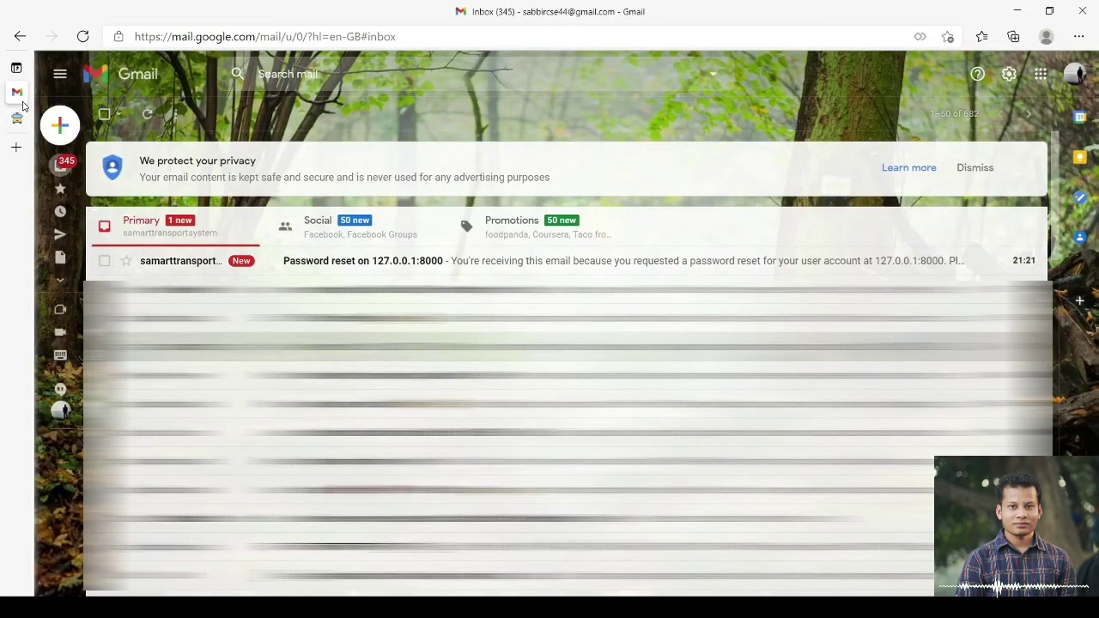
pyautogui.click(355, 267)
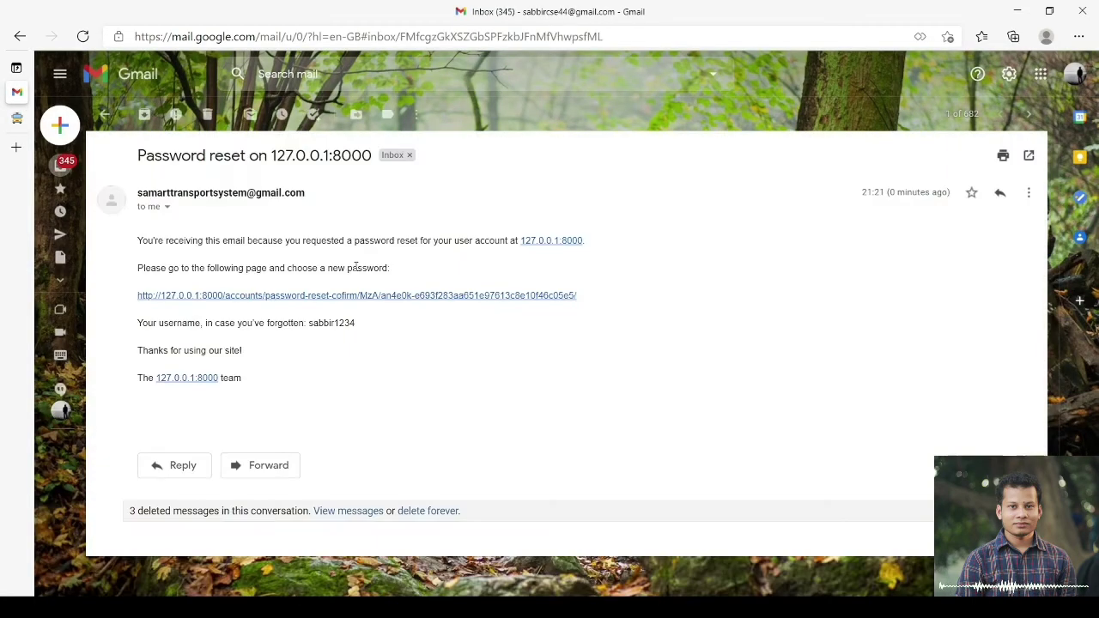
# Read the password reset email and follow its reset link to the page for choosing a new password
pyautogui.moveTo(586, 242); pyautogui.dragTo(138, 226)
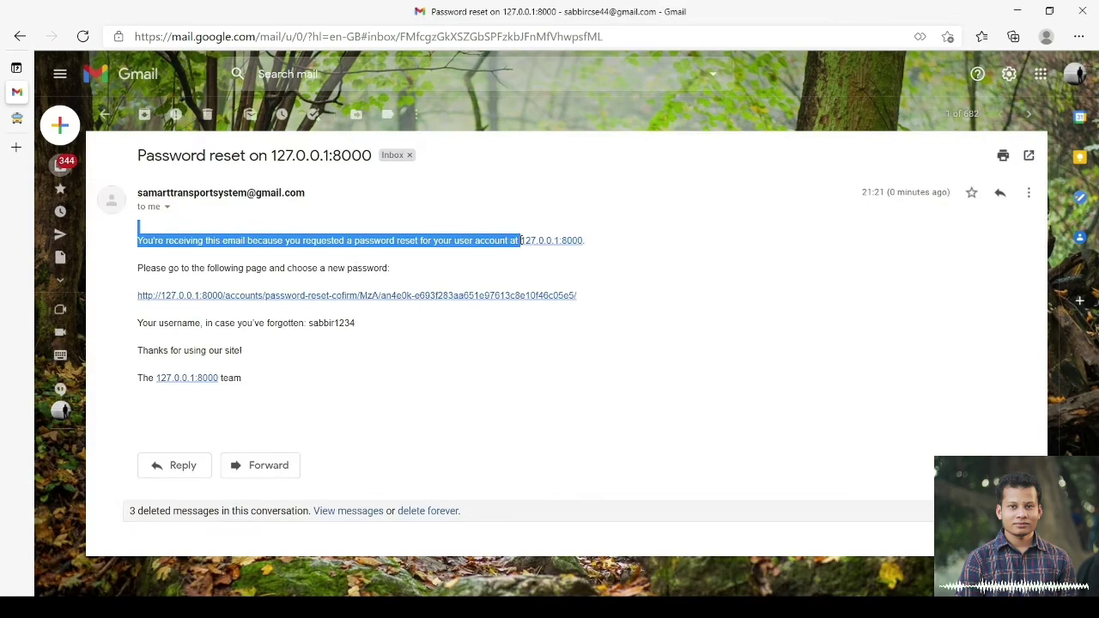
pyautogui.click(512, 245)
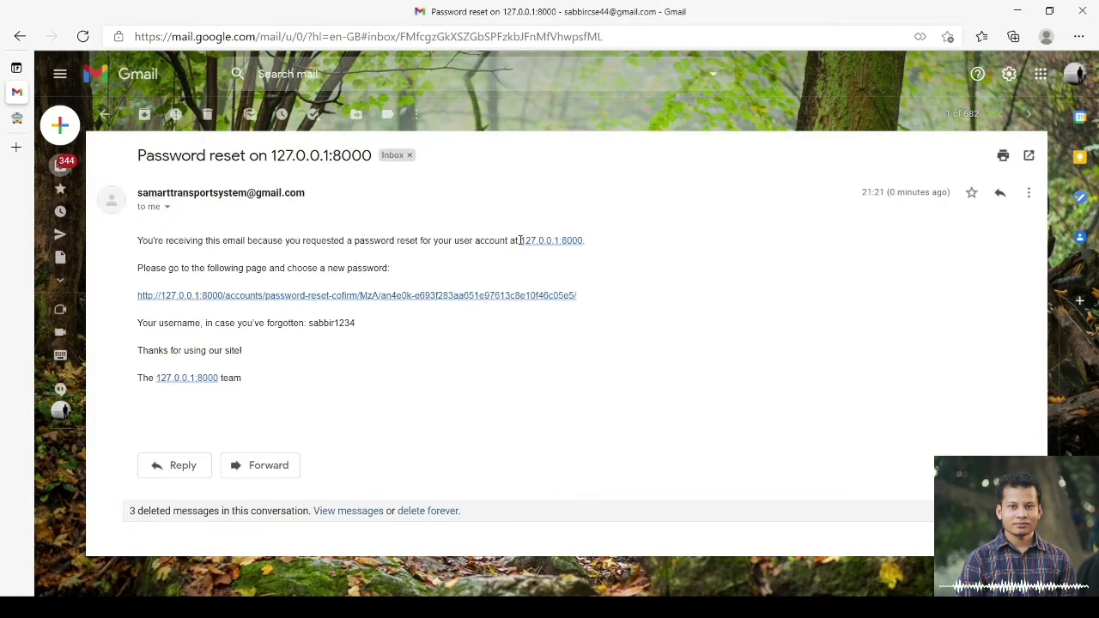
pyautogui.click(417, 297)
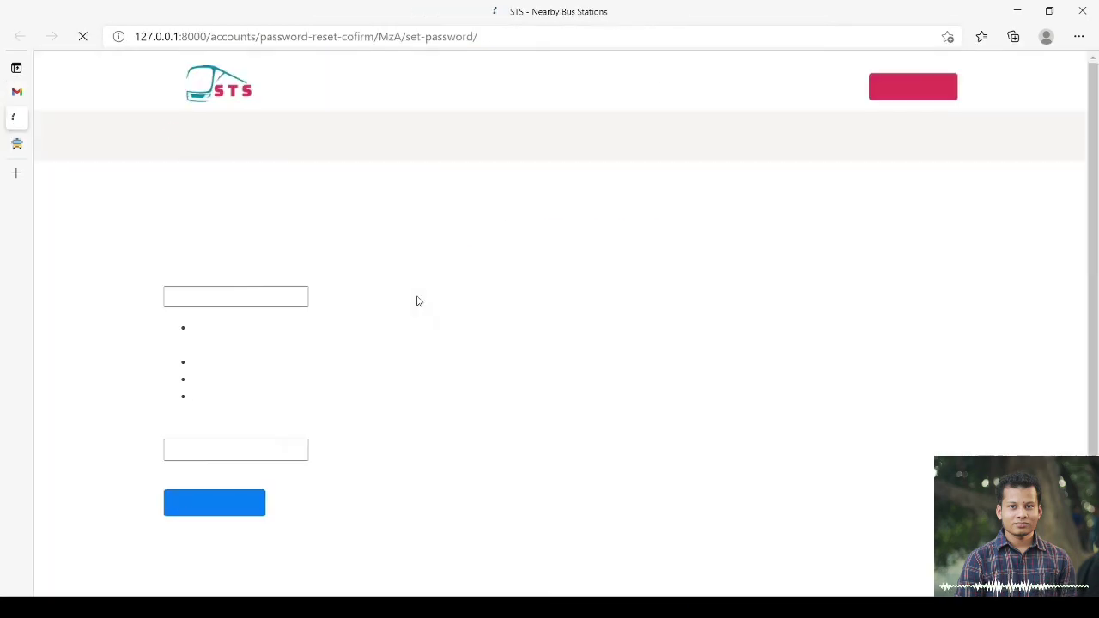
# Enter and confirm the new account password on the Reset Your Password page, and submit the reset
pyautogui.click(264, 302)
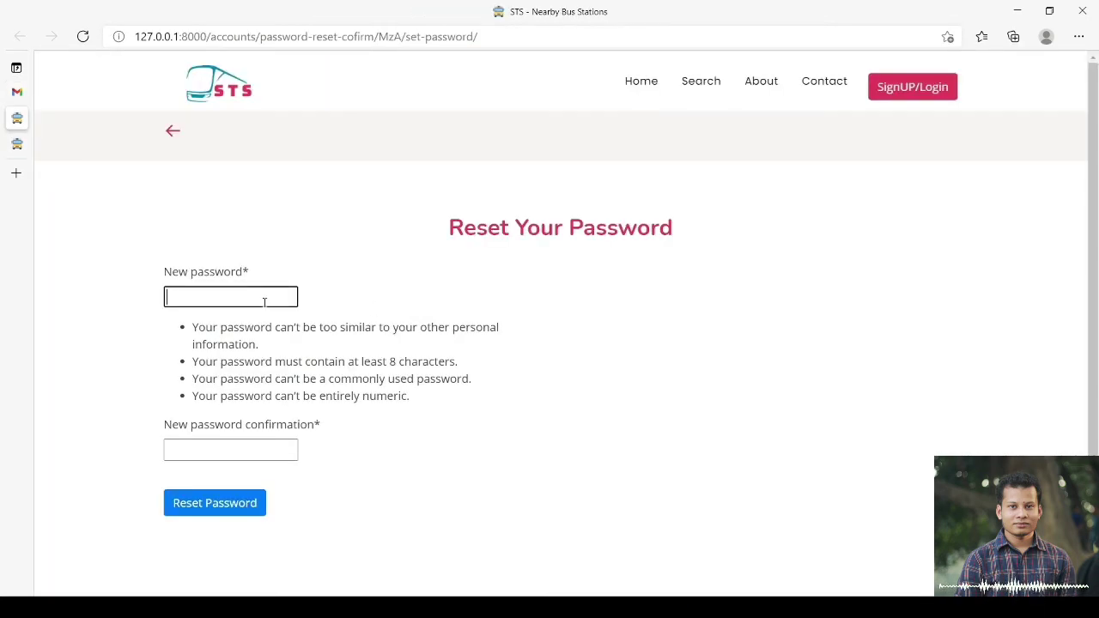
pyautogui.write('••••••')
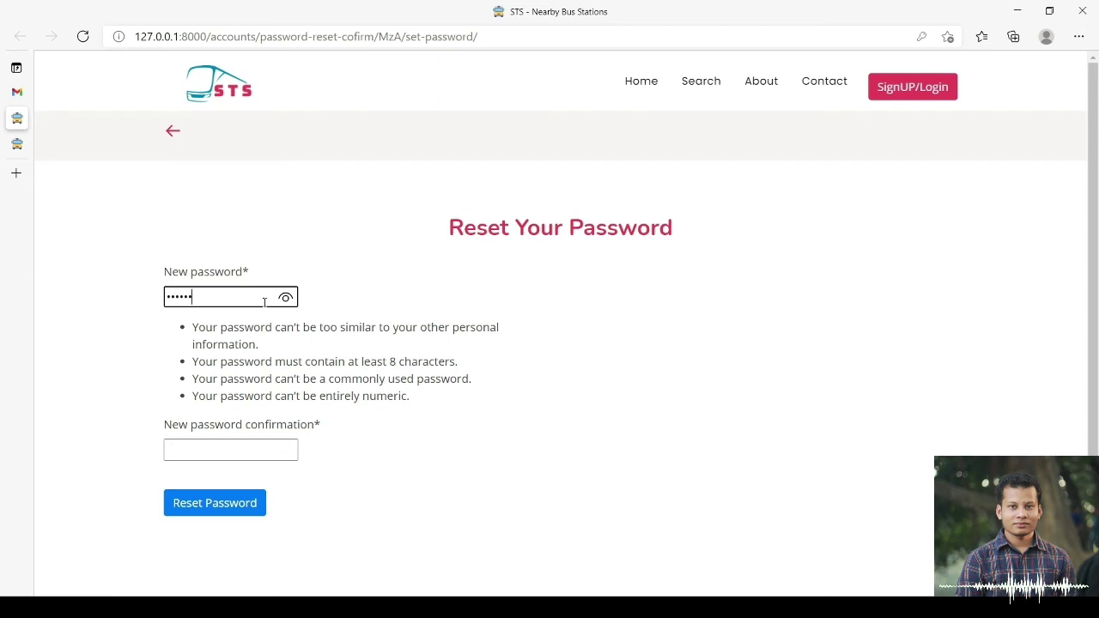
pyautogui.click(246, 451)
pyautogui.click(241, 451)
pyautogui.write('•••••')
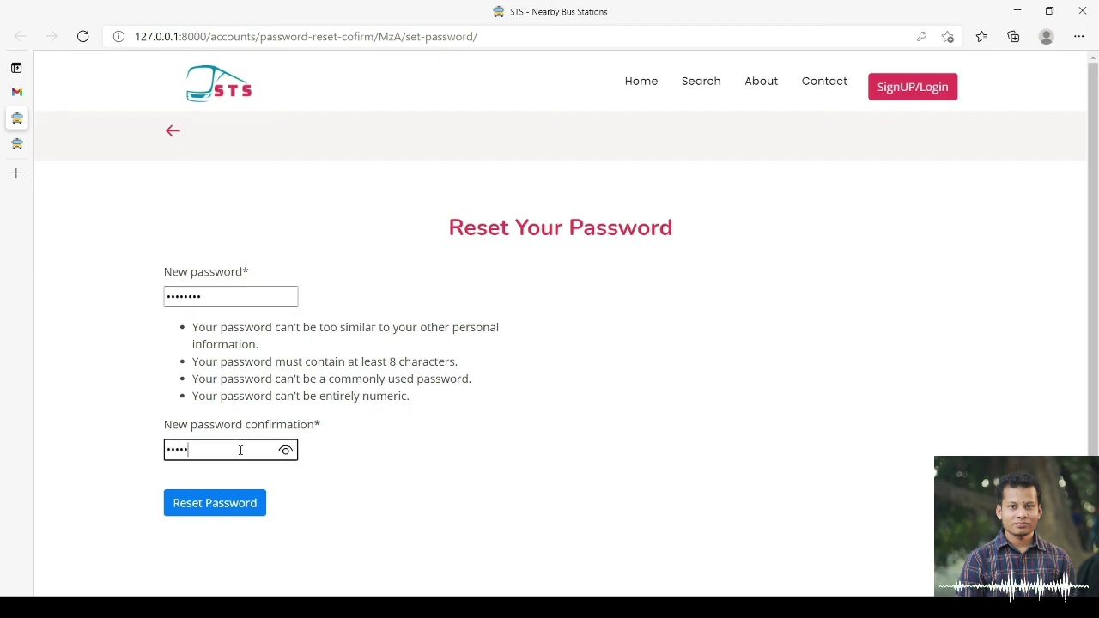
pyautogui.click(206, 505)
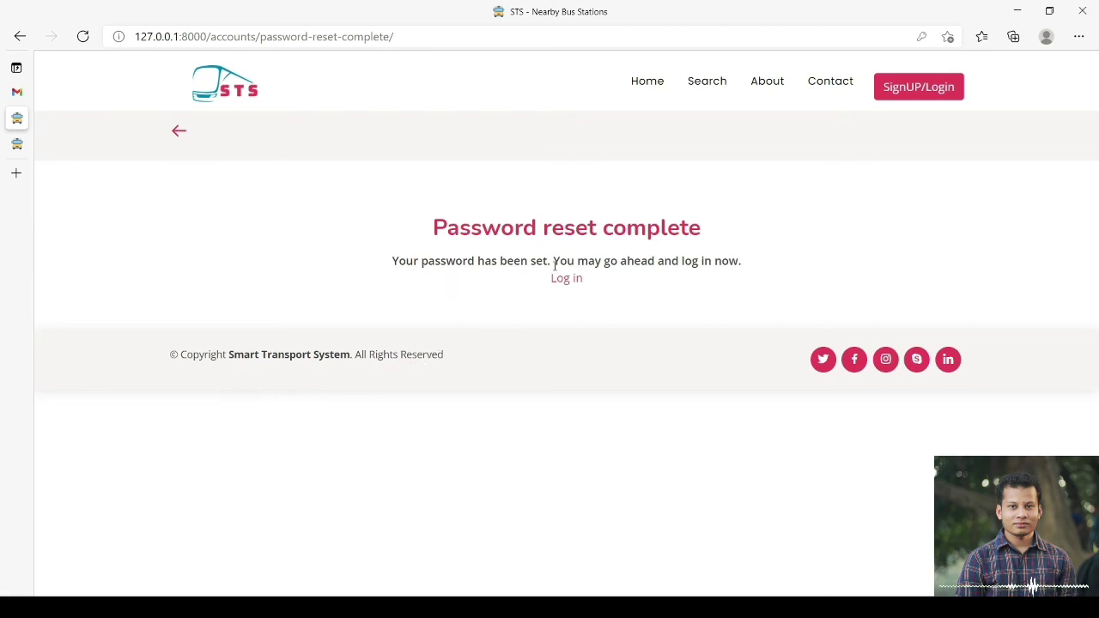
# Open the login form and log in with the account's user name and the new password
pyautogui.click(916, 93)
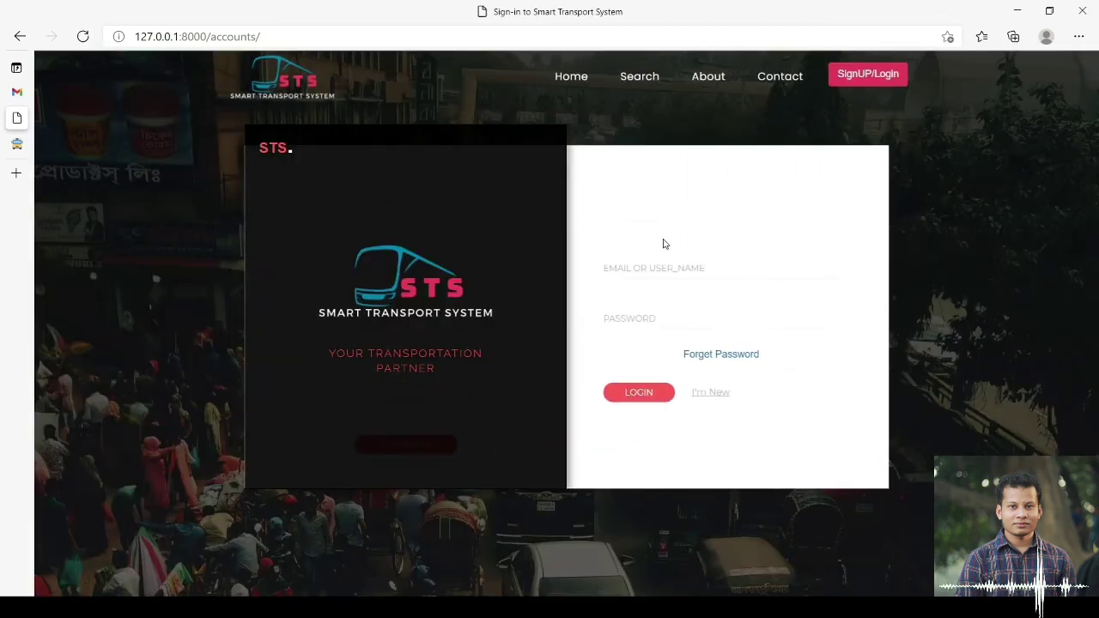
pyautogui.click(657, 272)
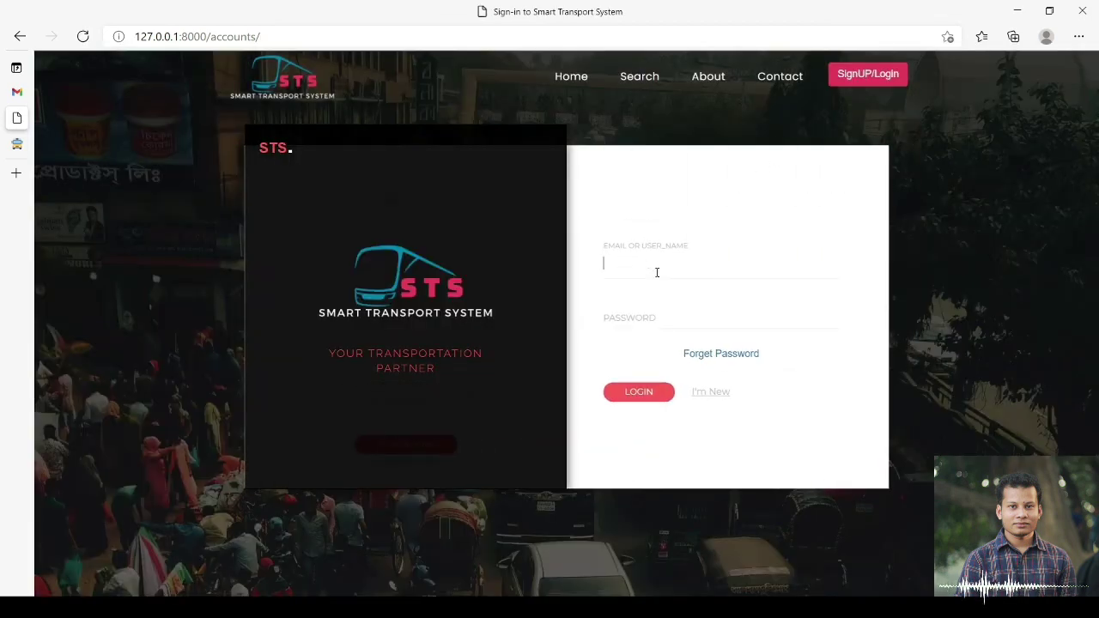
pyautogui.write('sabb')
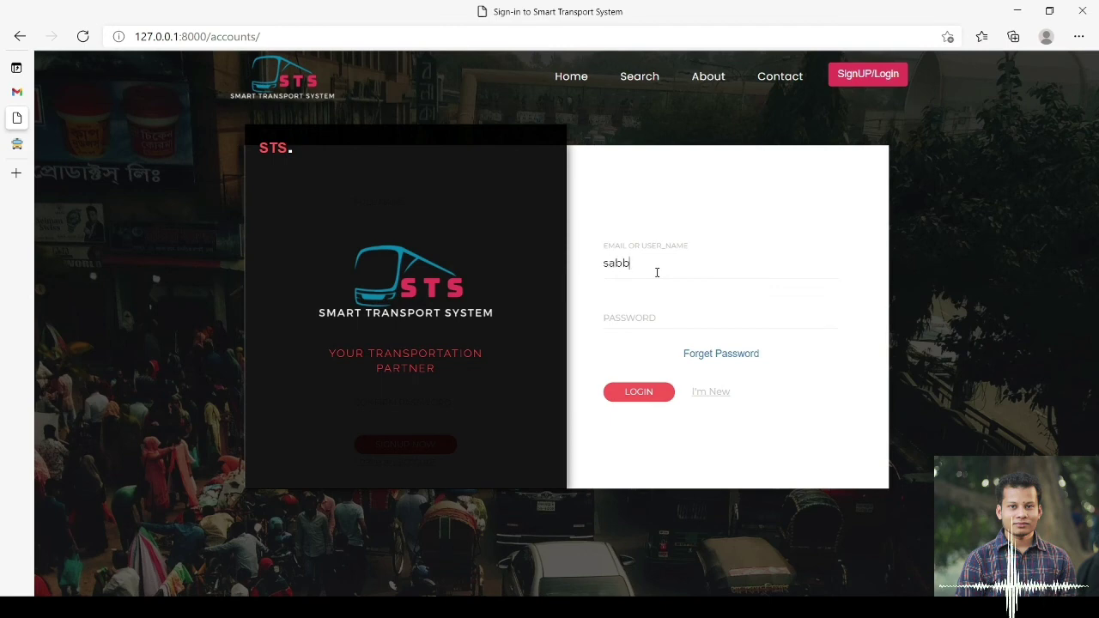
pyautogui.write('ir1234')
pyautogui.click(645, 314)
pyautogui.write('•••')
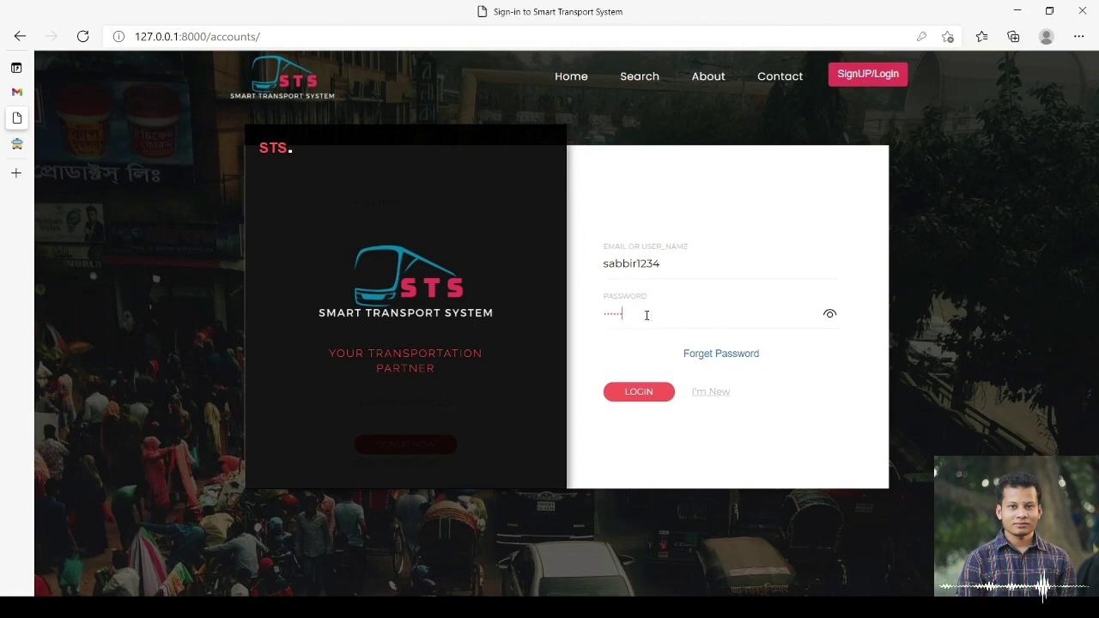
pyautogui.click(626, 394)
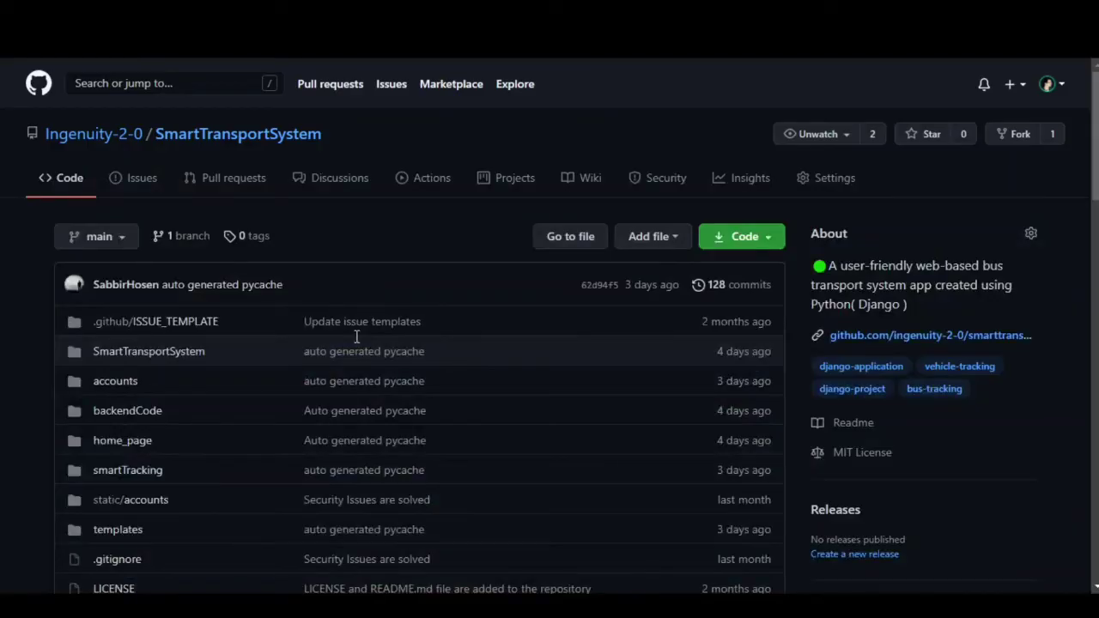
# Look through the SmartTransportSystem GitHub repository's file list and README, from features and build setup to the license
pyautogui.scroll(-4, 356, 337)
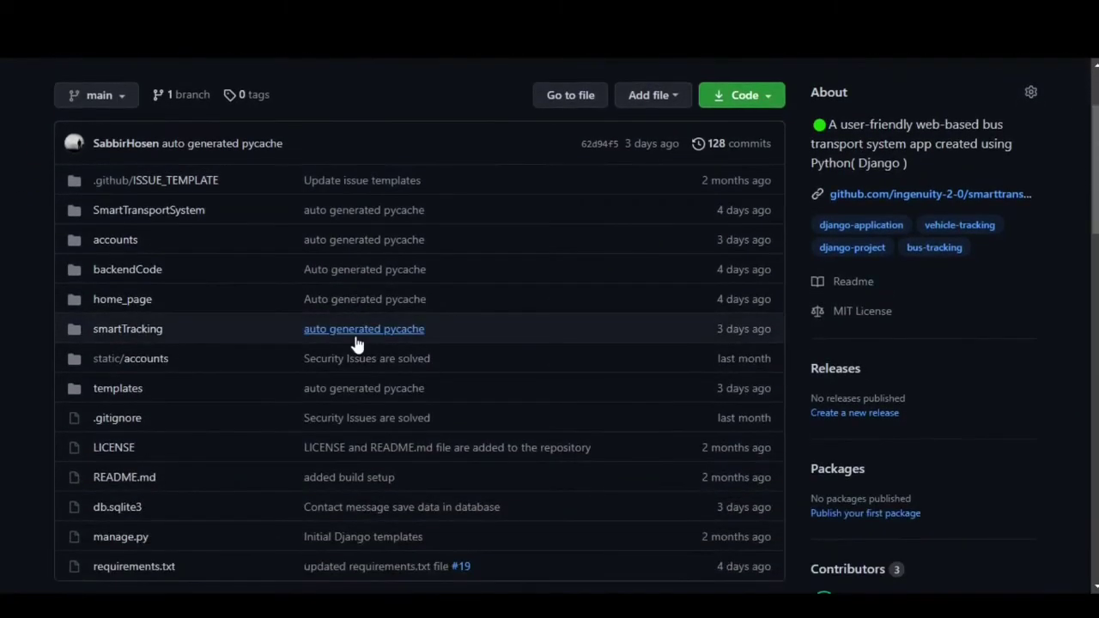
pyautogui.scroll(-5, 357, 344)
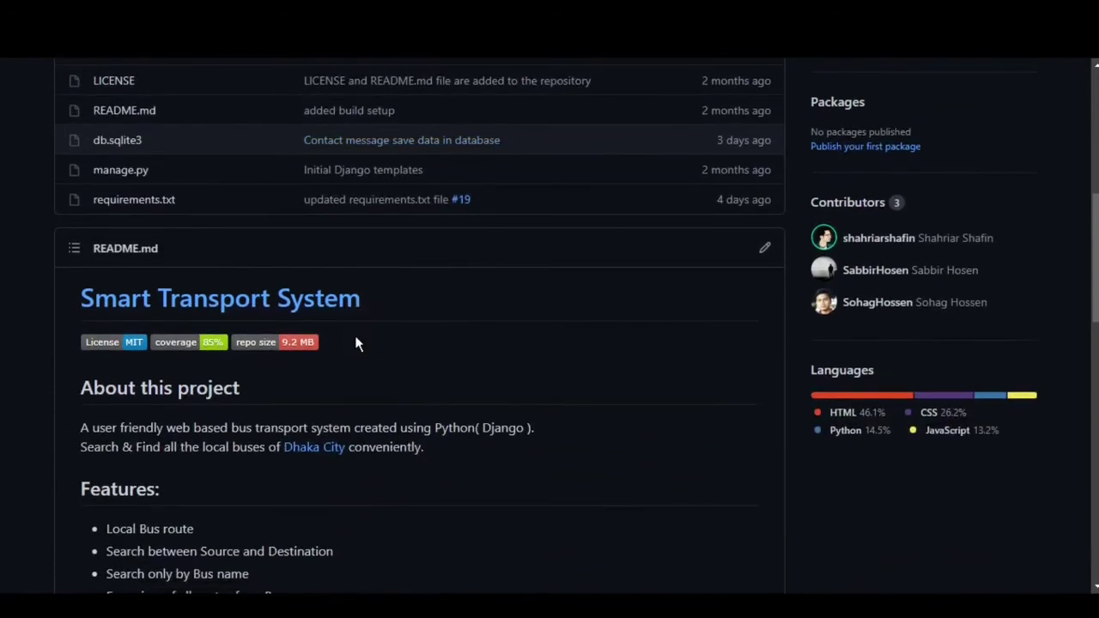
pyautogui.scroll(-6, 357, 344)
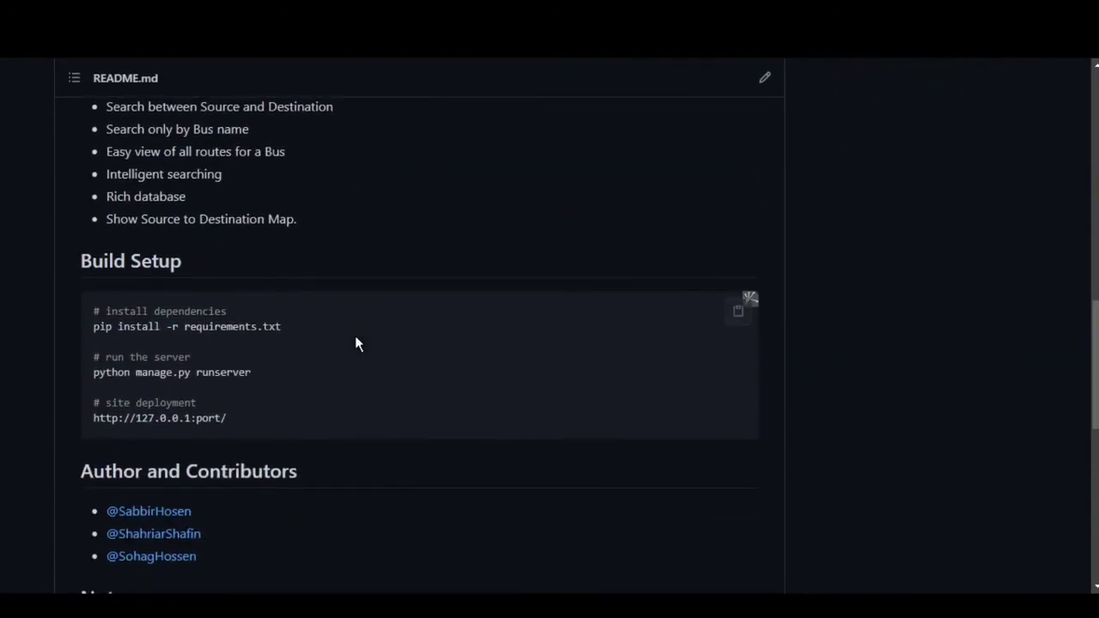
pyautogui.scroll(-5, 356, 343)
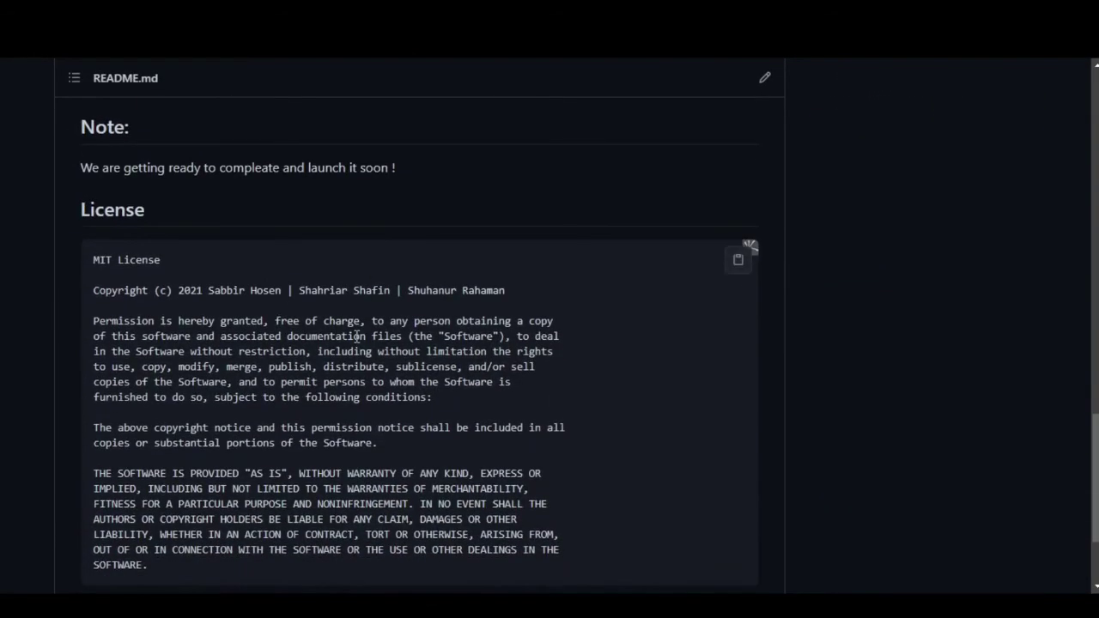